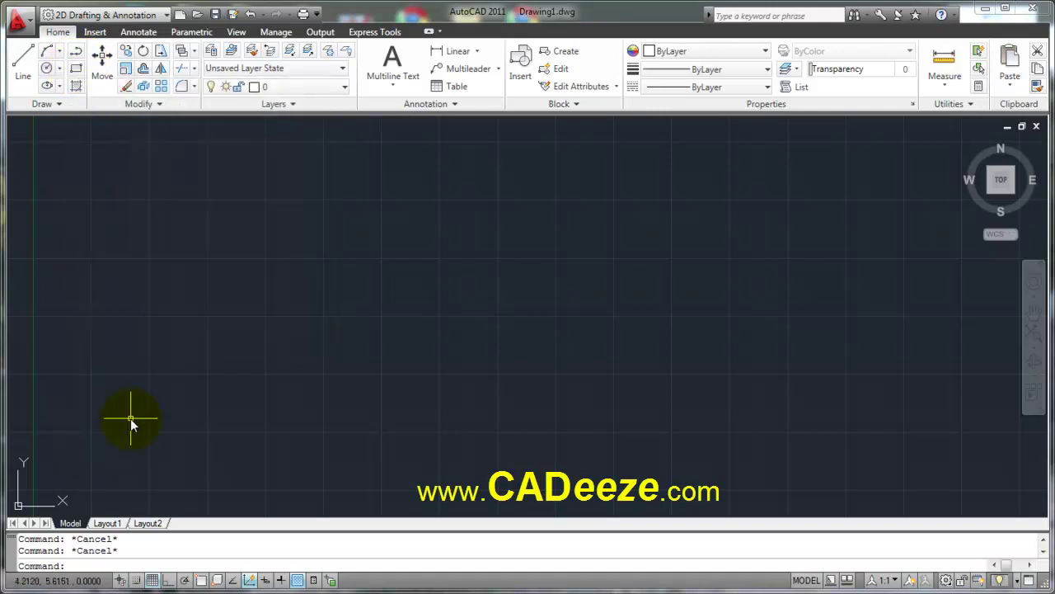
{"action": "type", "text": "rec"}
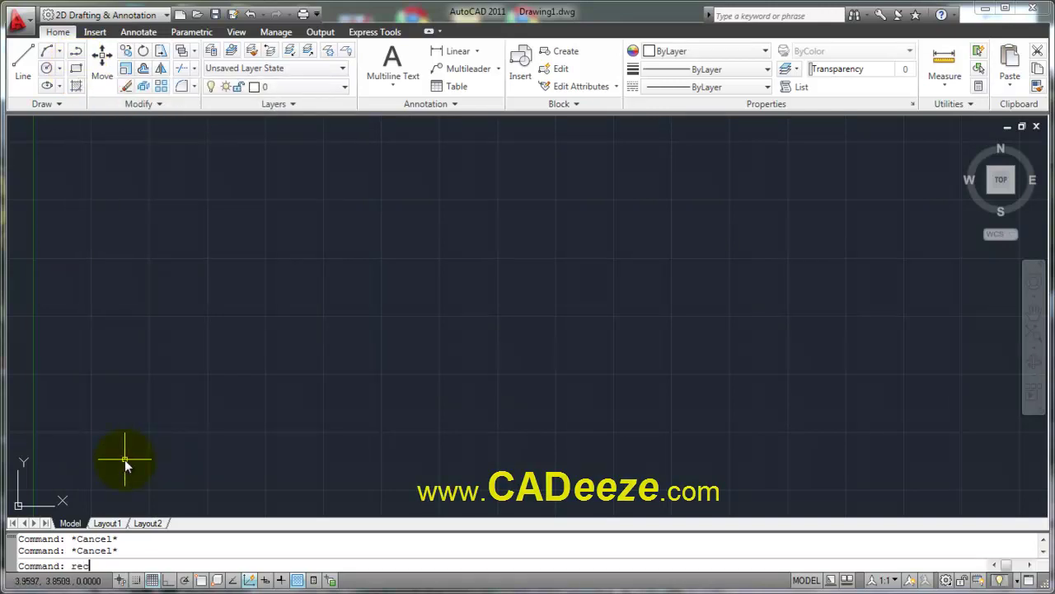
{"action": "key", "text": "Return"}
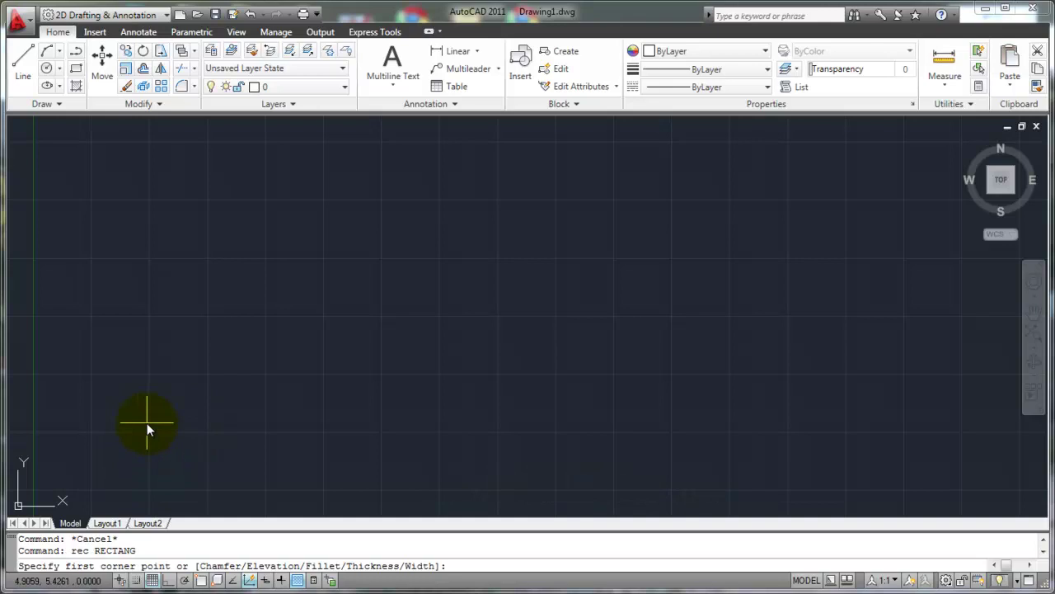
{"action": "key", "text": "Escape"}
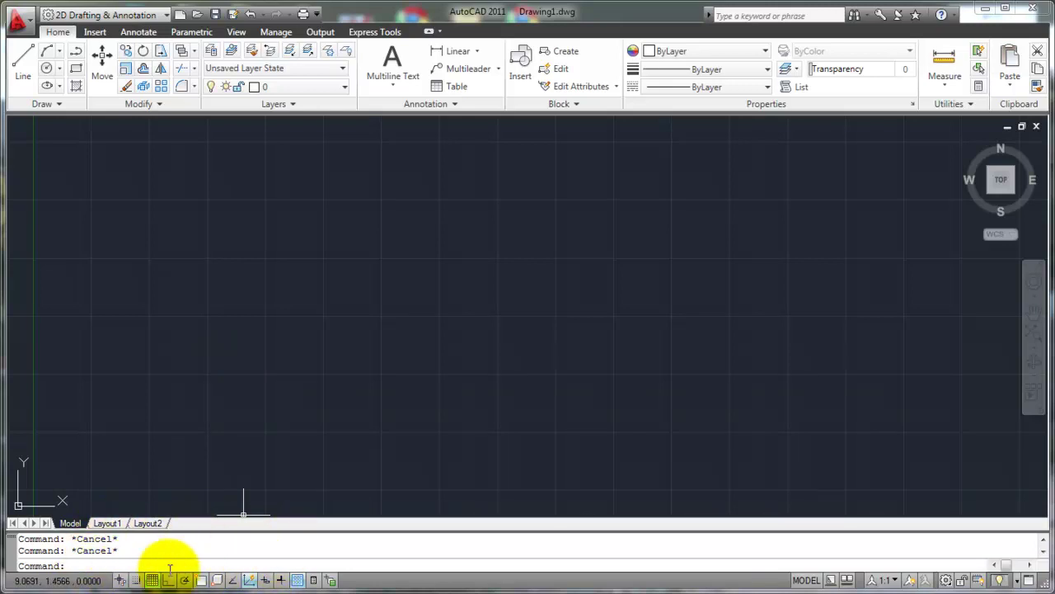
Draw a freehand rectangle near the origin by picking two opposite corners, ending at about (11, 8.7).
{"action": "type", "text": "rec"}
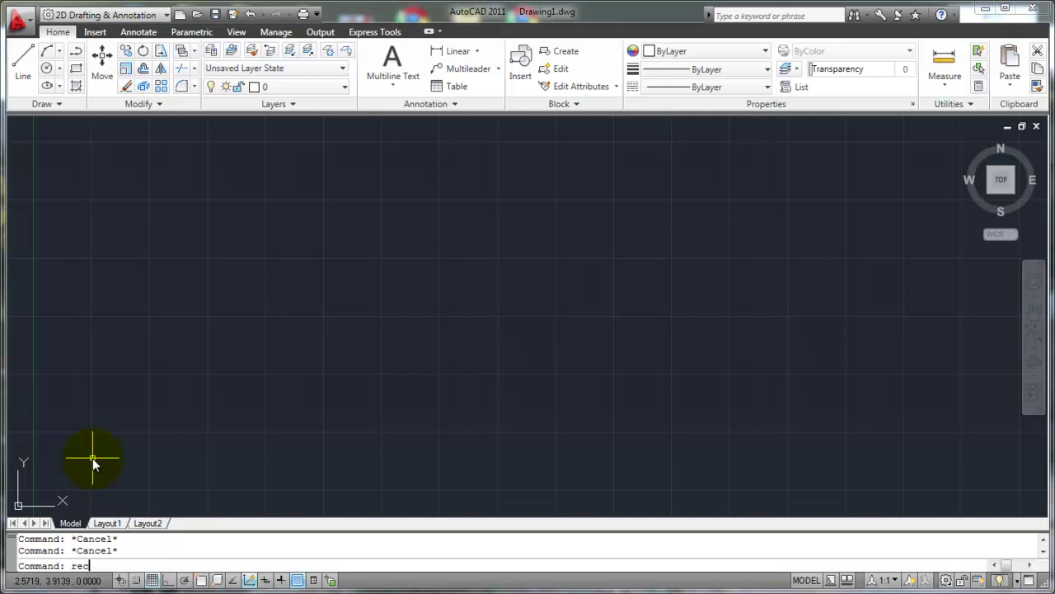
{"action": "key", "text": "Return"}
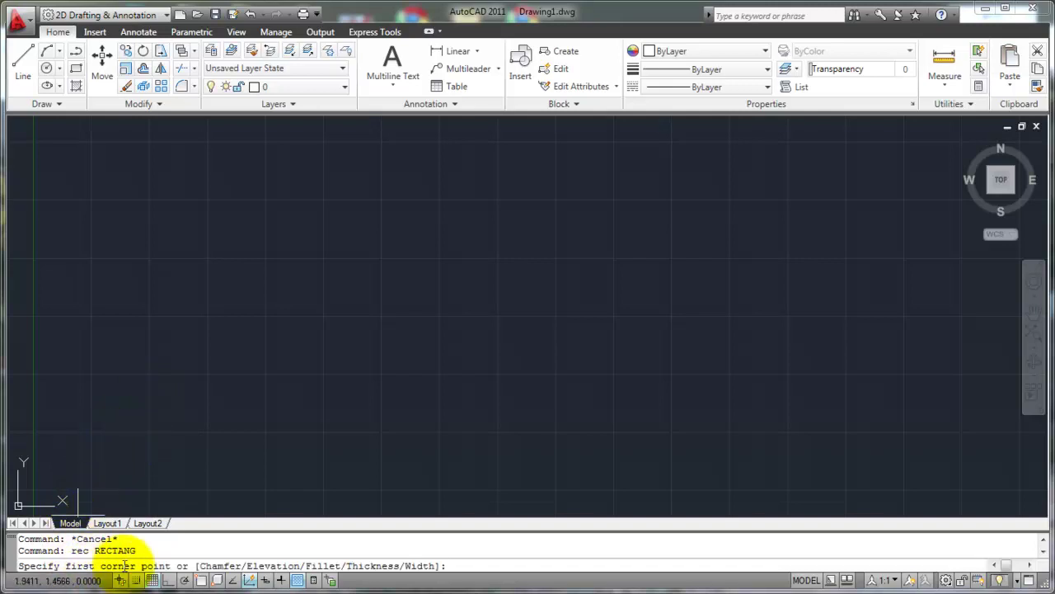
{"action": "left_click", "coordinate": [100, 474]}
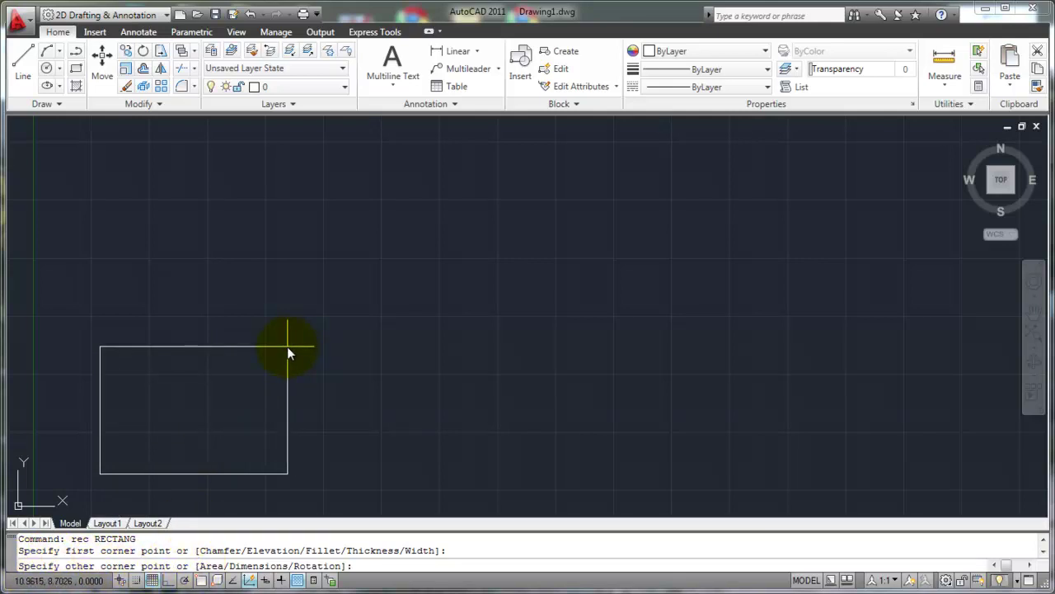
{"action": "left_click", "coordinate": [287, 346]}
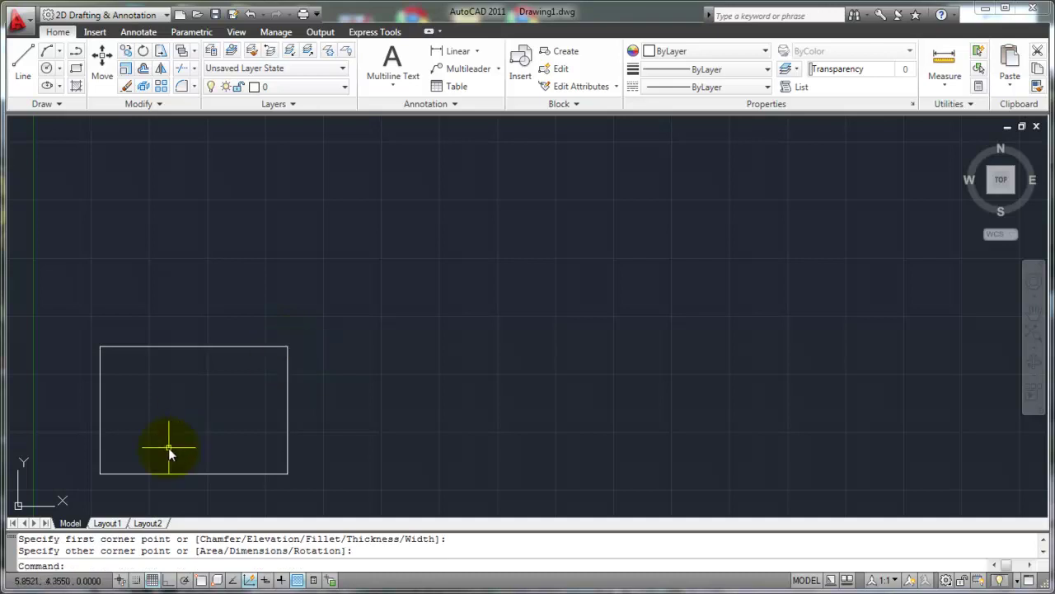
Erase the freehand rectangle using a crossing selection over its upper edge.
{"action": "type", "text": "e"}
{"action": "key", "text": "Return"}
{"action": "left_click", "coordinate": [222, 327]}
{"action": "left_click", "coordinate": [146, 407]}
{"action": "key", "text": "Return"}
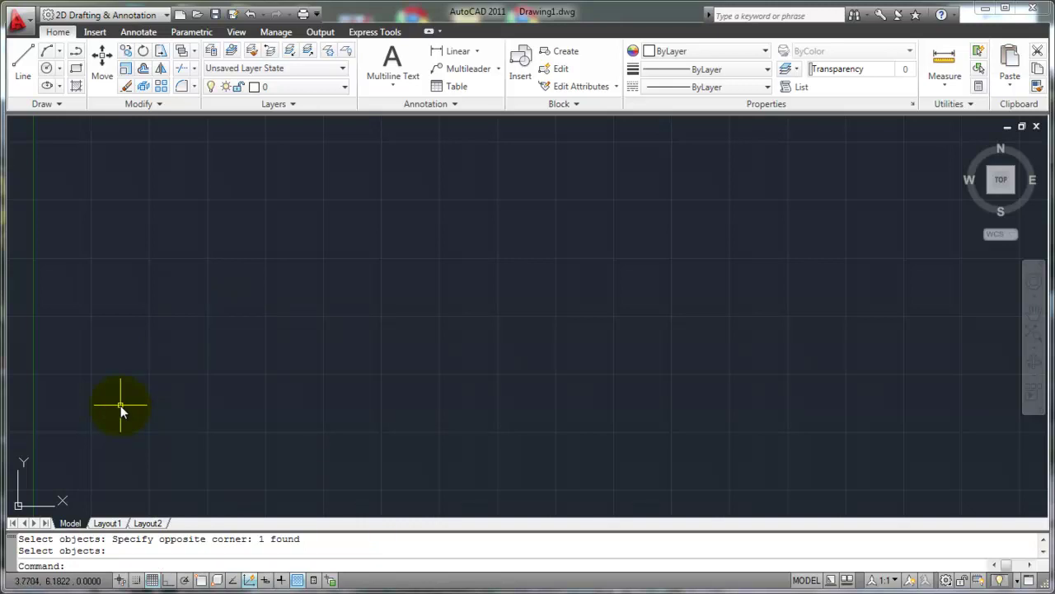
Draw a rectangle with the Dimensions option, length 5 and width 5, placed up and right of its first corner.
{"action": "type", "text": "rec"}
{"action": "key", "text": "Return"}
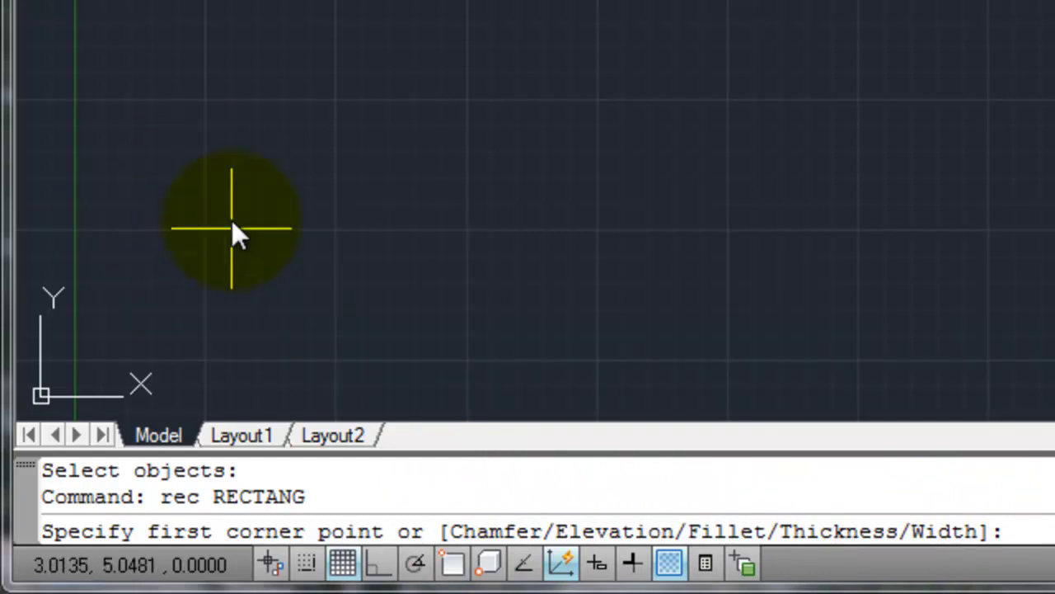
{"action": "left_click", "coordinate": [215, 290]}
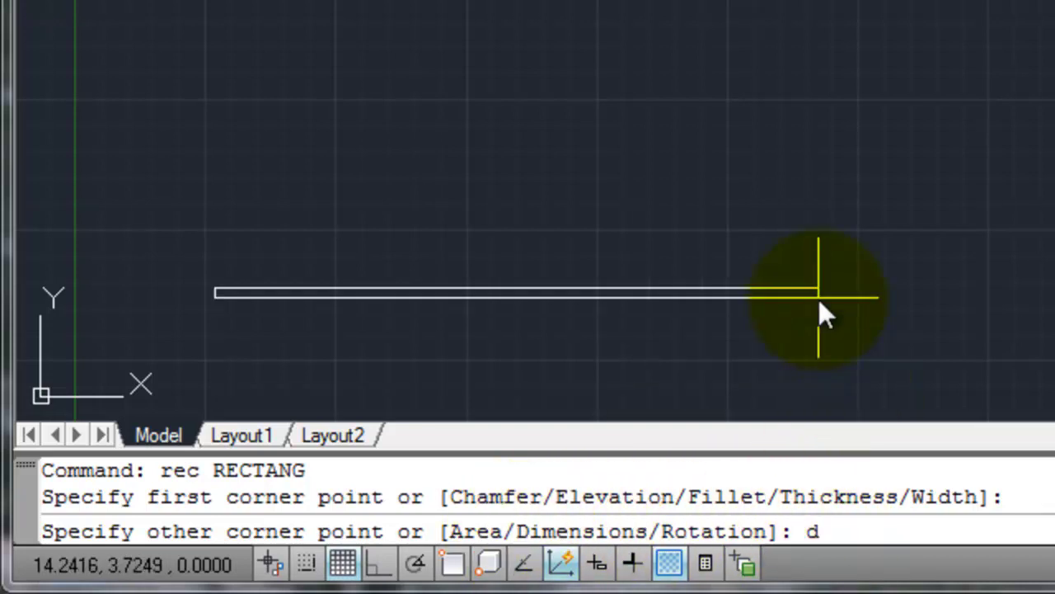
{"action": "key", "text": "Return"}
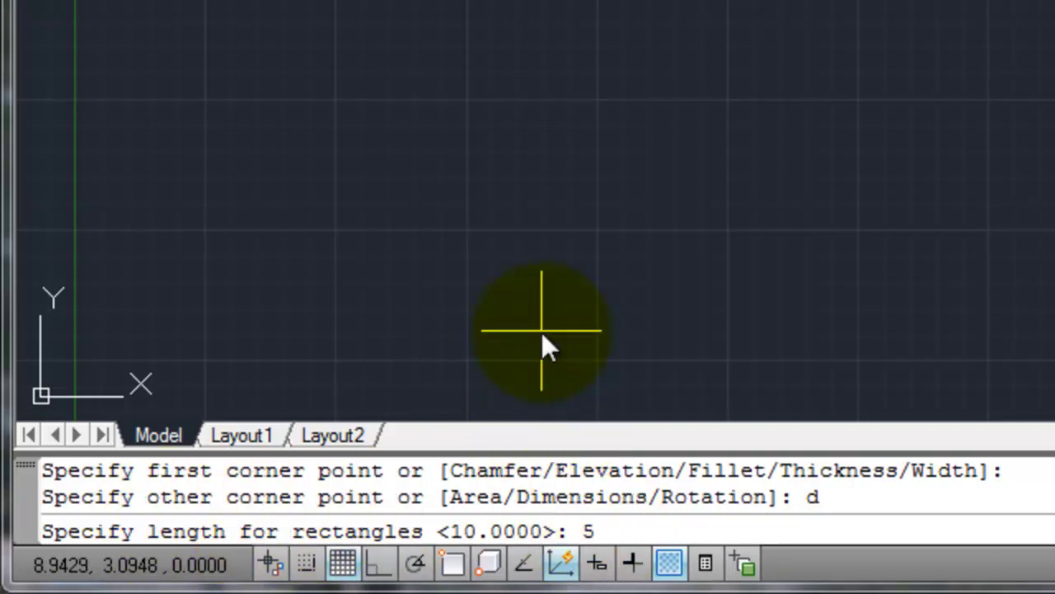
{"action": "key", "text": "Return"}
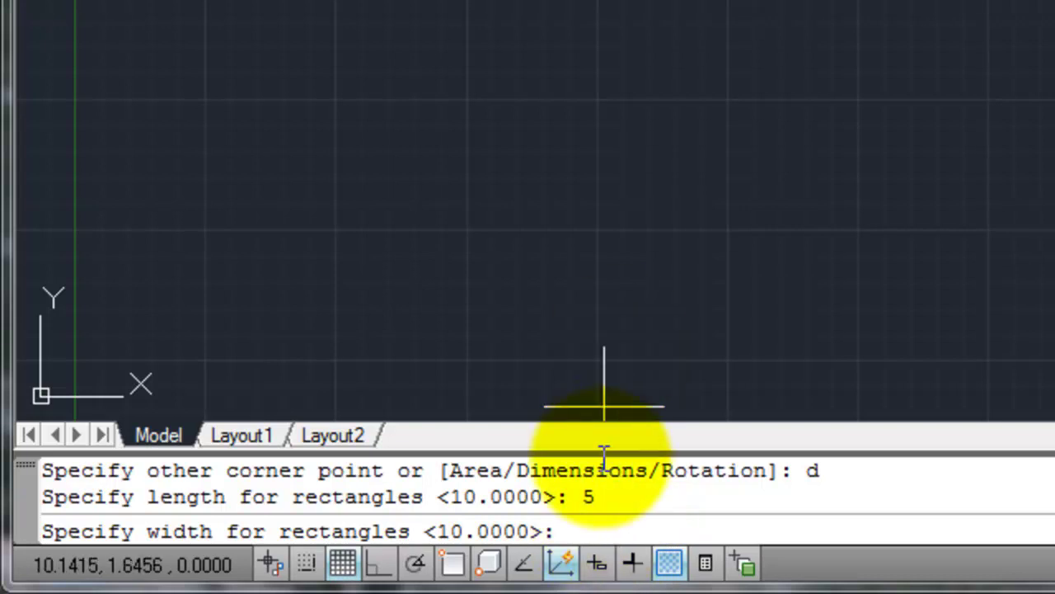
{"action": "type", "text": "5"}
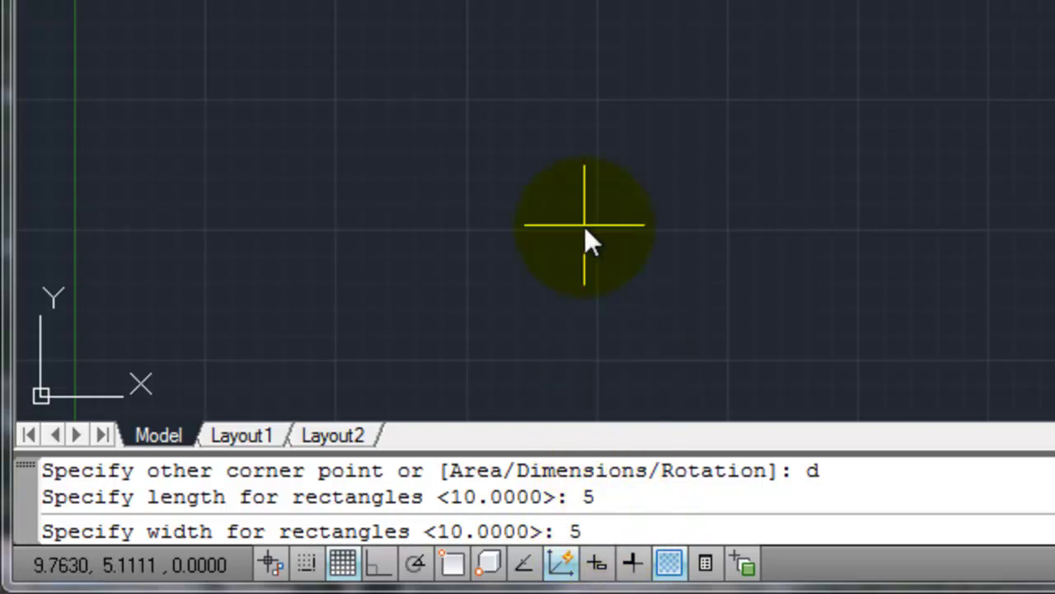
{"action": "key", "text": "Return"}
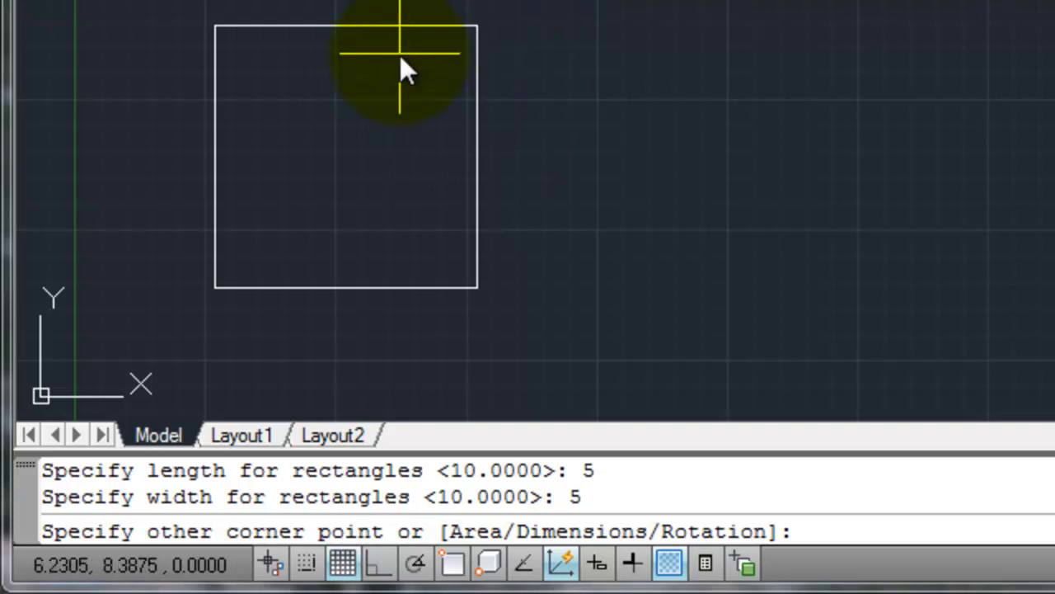
{"action": "left_click", "coordinate": [450, 54]}
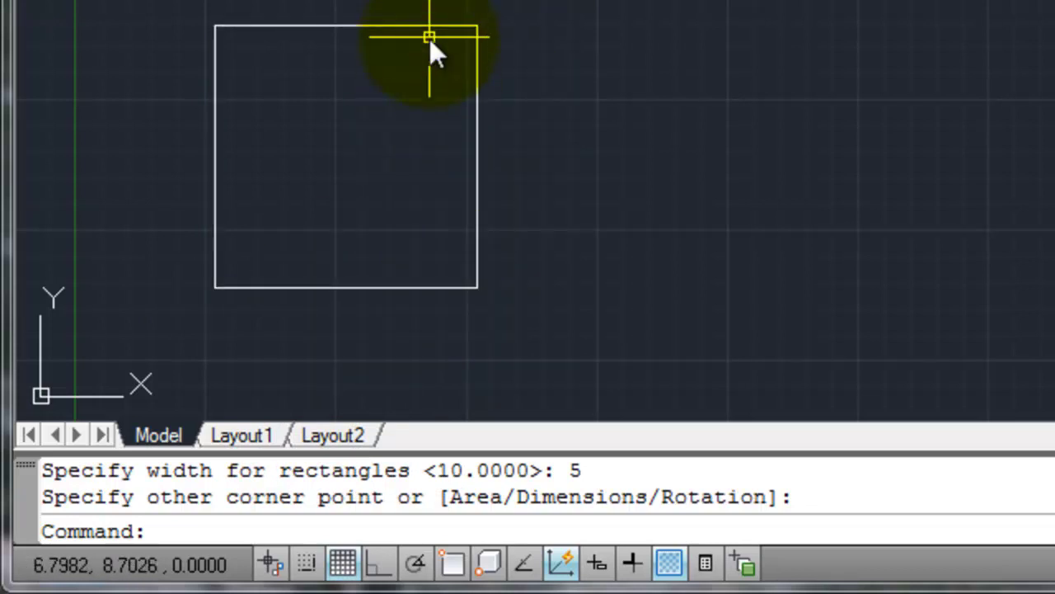
Erase the 5 by 5 rectangle using a crossing selection.
{"action": "type", "text": "e"}
{"action": "key", "text": "Return"}
{"action": "left_click", "coordinate": [408, 4]}
{"action": "left_click", "coordinate": [331, 91]}
{"action": "key", "text": "Return"}
Draw a rectangle with the Area option, using an area of 50 calculated from a width of 10.
{"action": "type", "text": "re"}
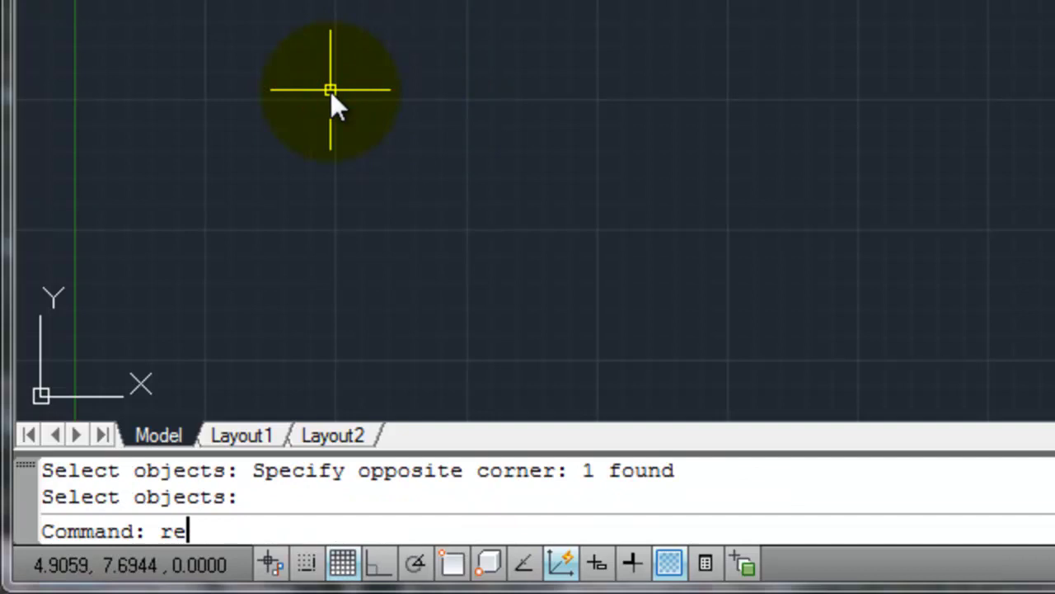
{"action": "type", "text": "c"}
{"action": "key", "text": "Return"}
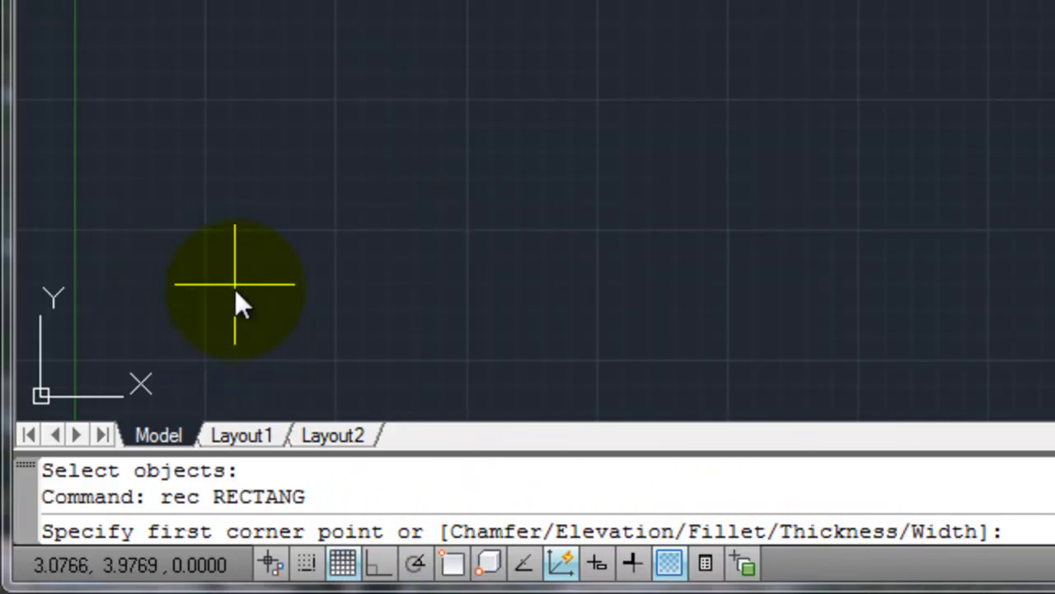
{"action": "left_click", "coordinate": [261, 254]}
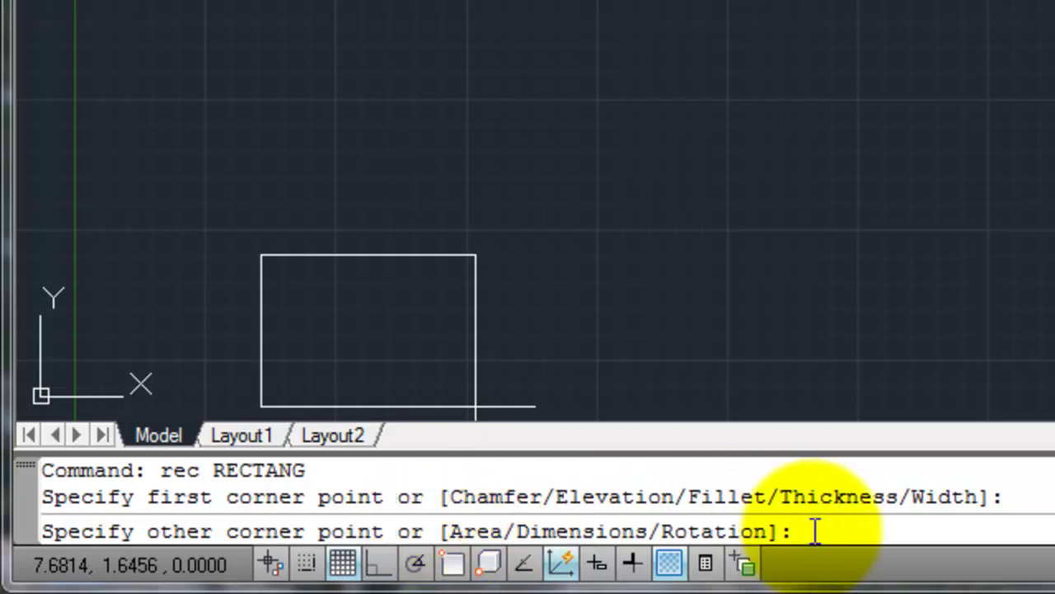
{"action": "type", "text": "a"}
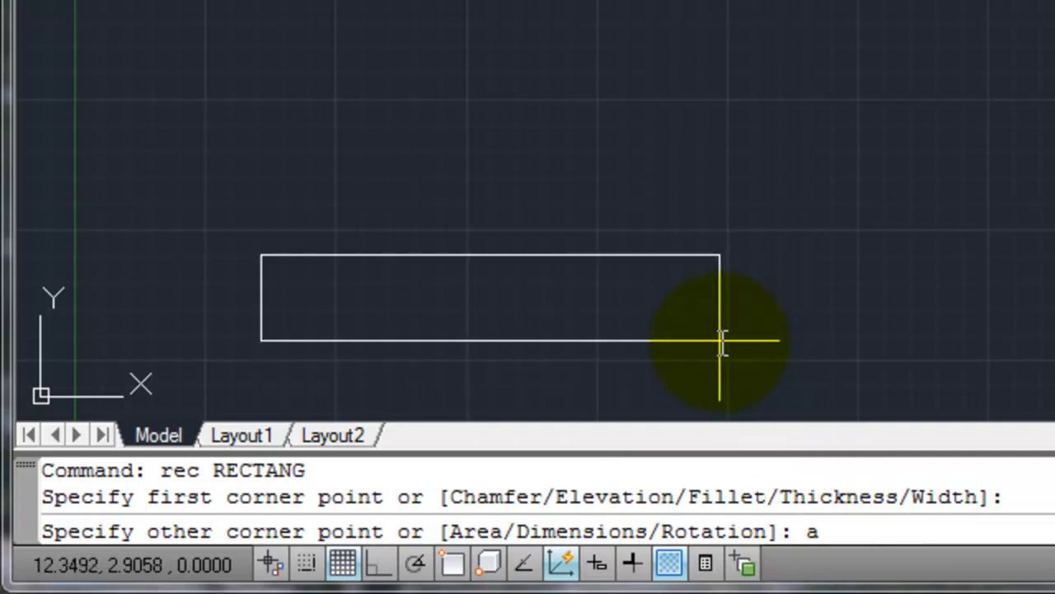
{"action": "key", "text": "Return"}
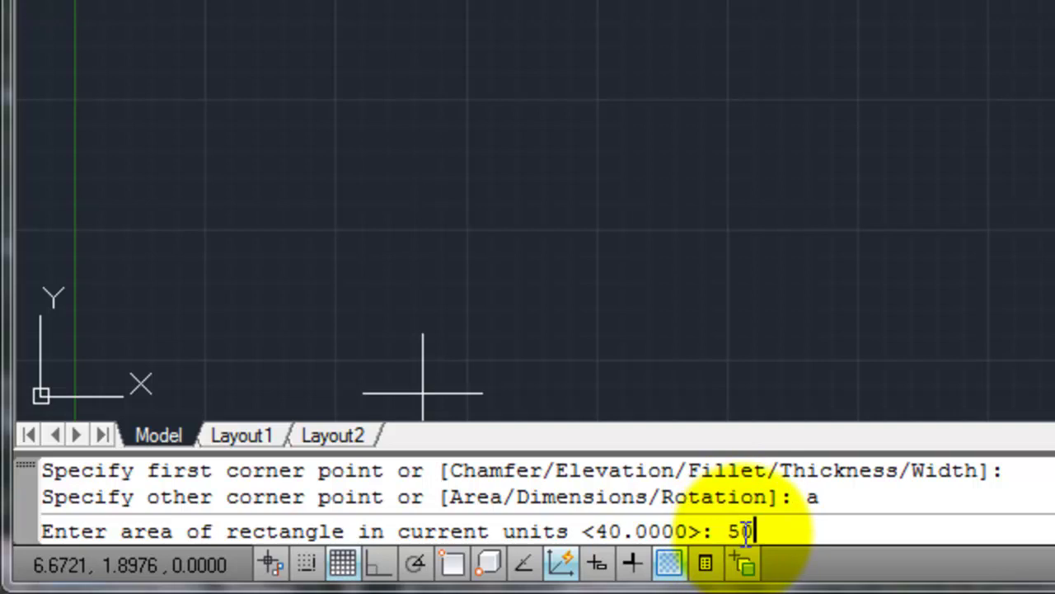
{"action": "key", "text": "Return"}
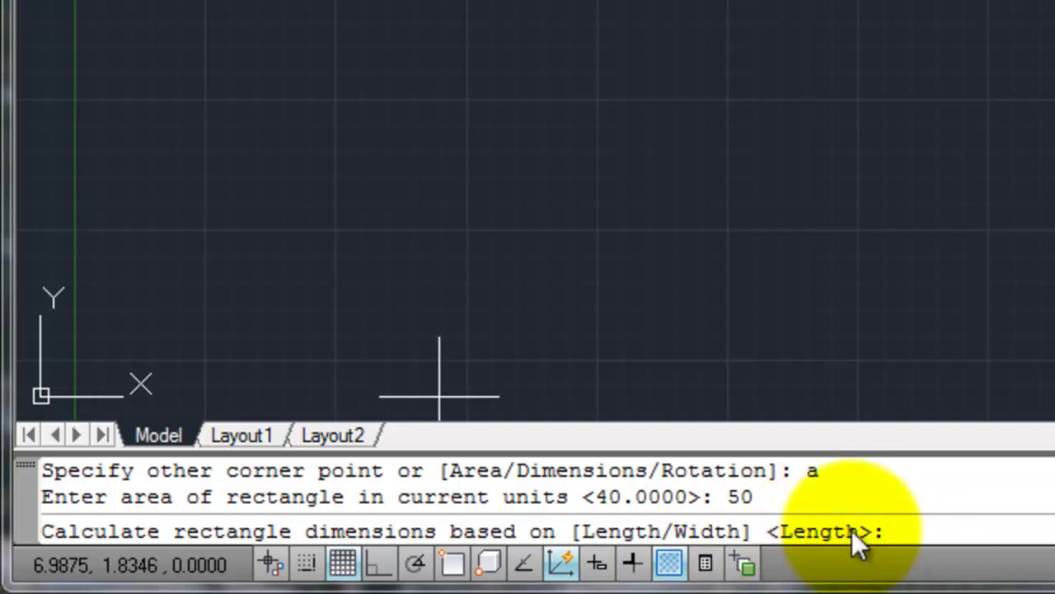
{"action": "type", "text": "w"}
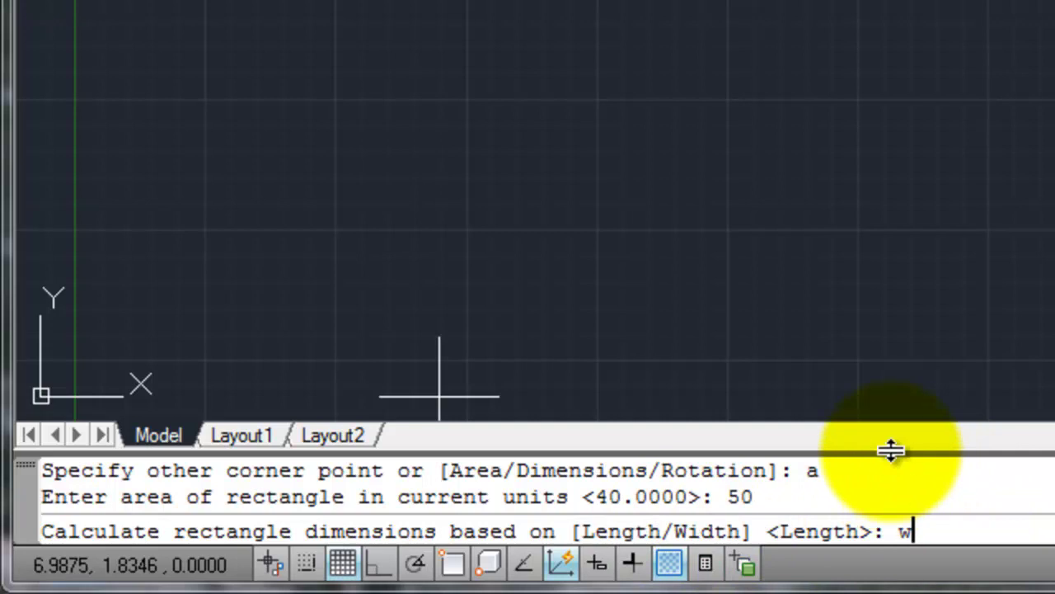
{"action": "key", "text": "Return"}
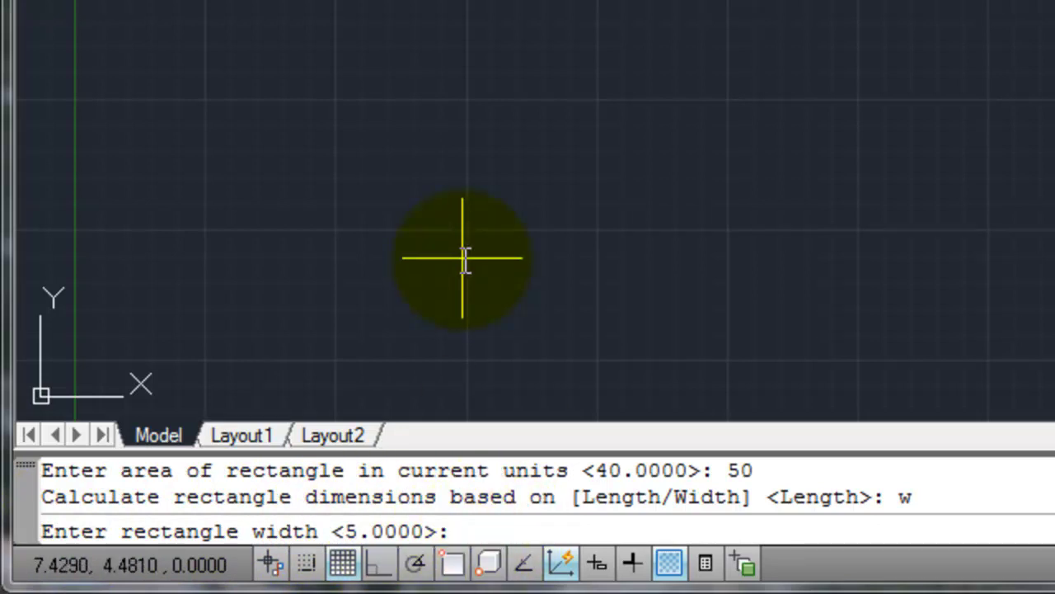
{"action": "type", "text": "10"}
{"action": "key", "text": "Return"}
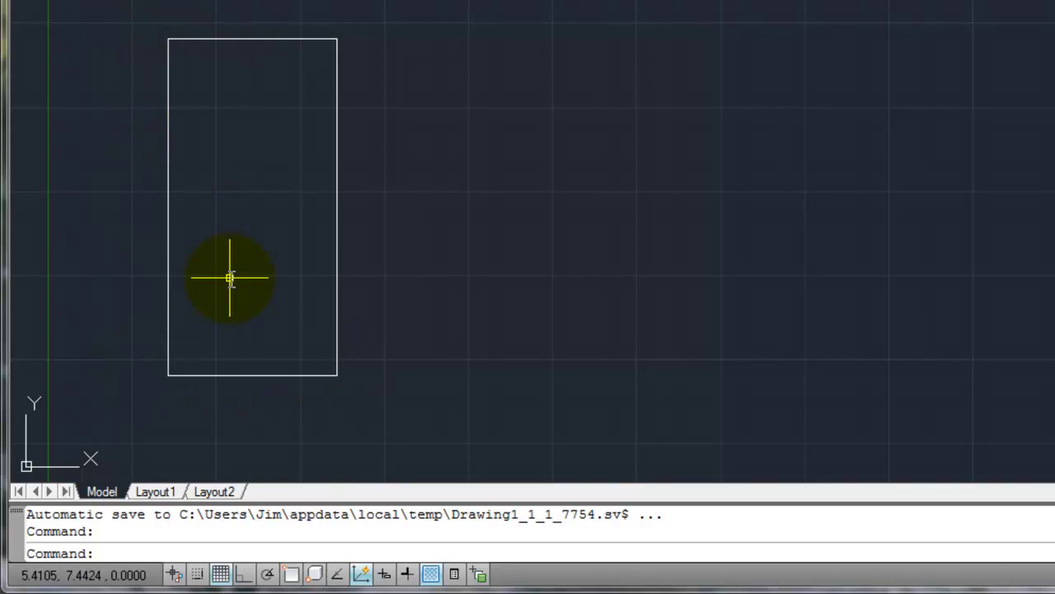
Erase the rectangle that was drawn by area using a crossing selection over its side edge.
{"action": "type", "text": "e"}
{"action": "key", "text": "Return"}
{"action": "left_click", "coordinate": [360, 313]}
{"action": "left_click", "coordinate": [275, 358]}
{"action": "key", "text": "Return"}
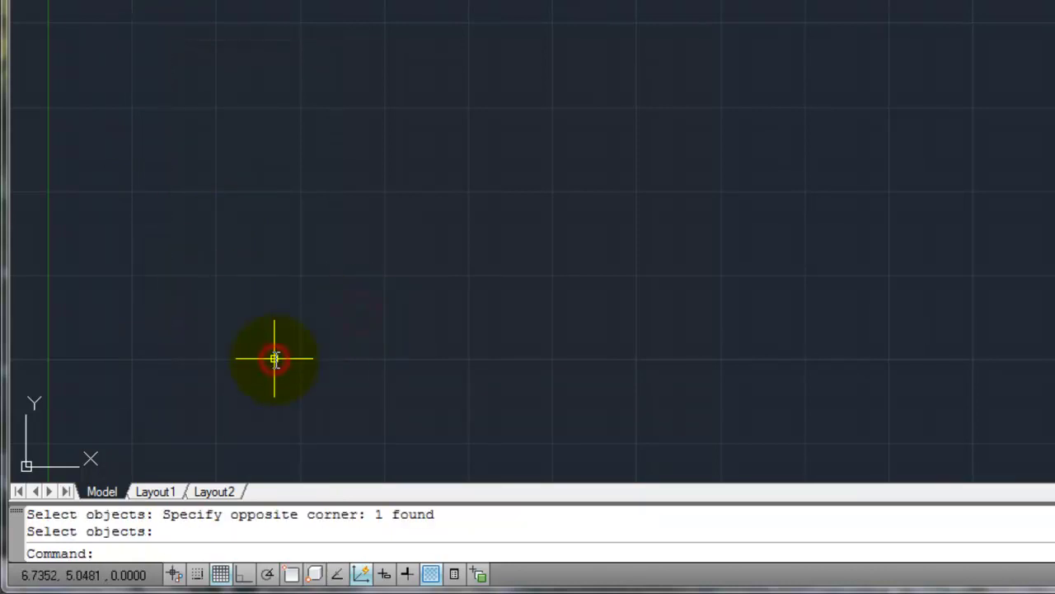
Draw a rectangle rotated 30 degrees with length 5 and width 10, placed above its first corner.
{"action": "type", "text": "rec"}
{"action": "key", "text": "Return"}
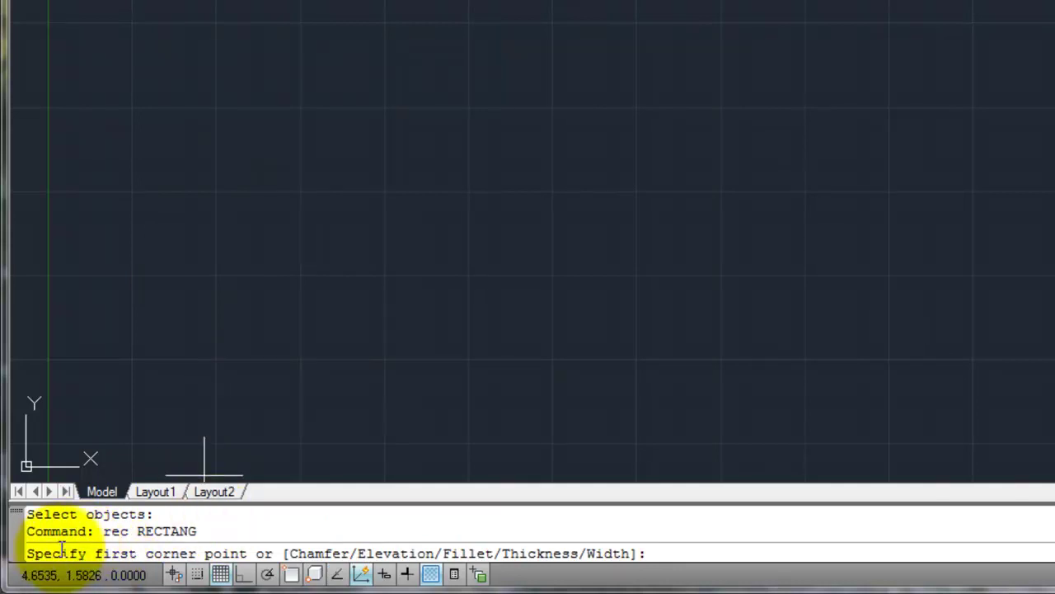
{"action": "left_click", "coordinate": [141, 404]}
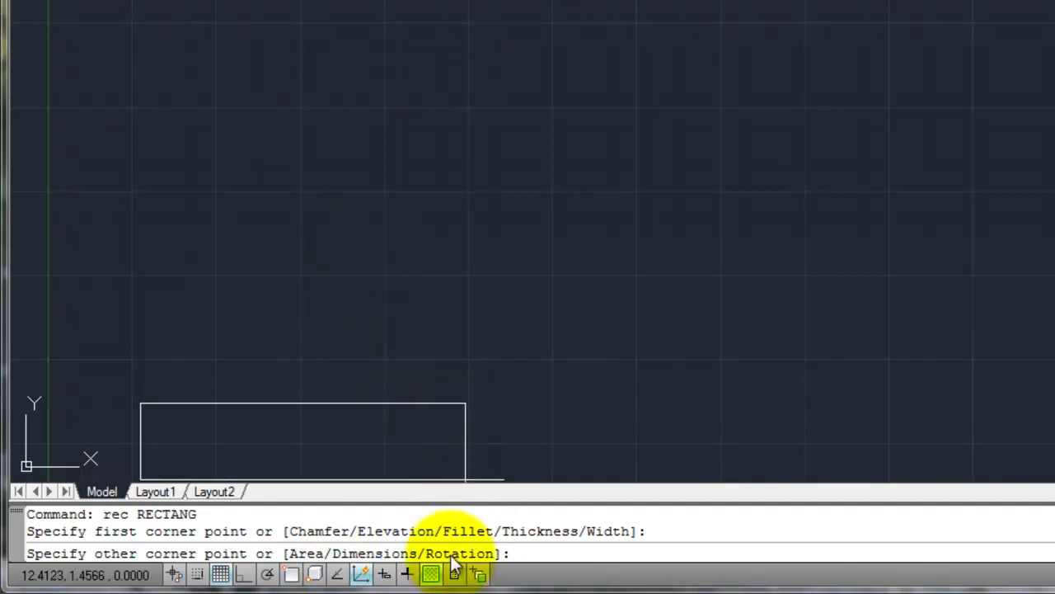
{"action": "type", "text": "@"}
{"action": "key", "text": "Return"}
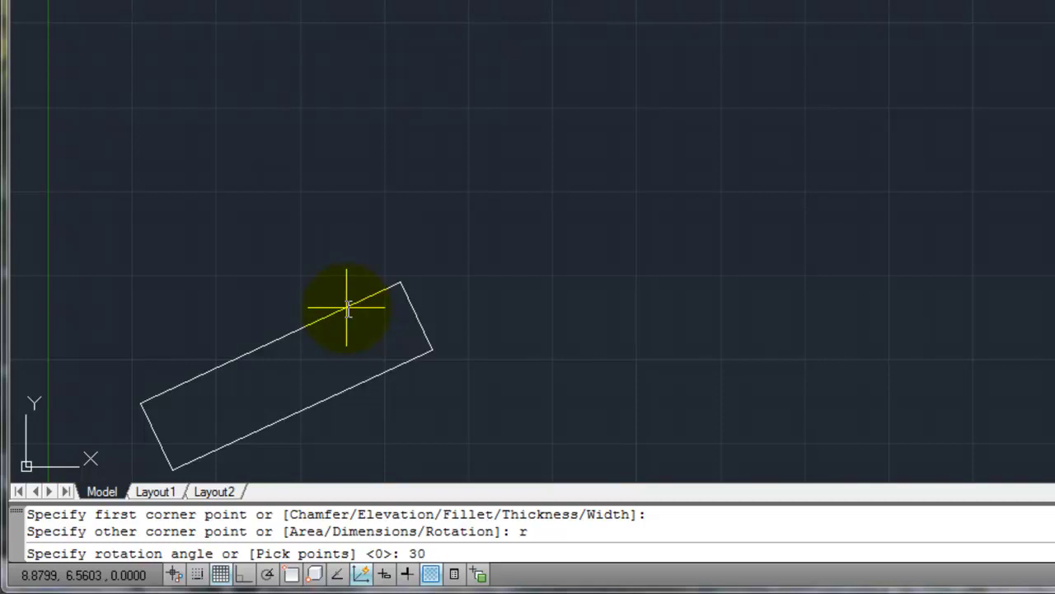
{"action": "key", "text": "Return"}
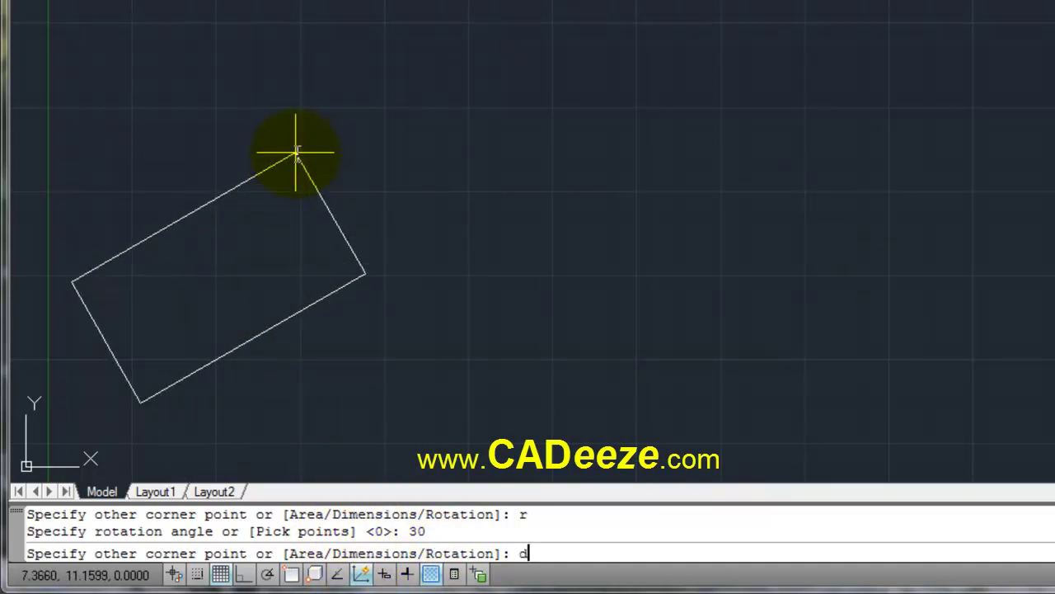
{"action": "key", "text": "Return"}
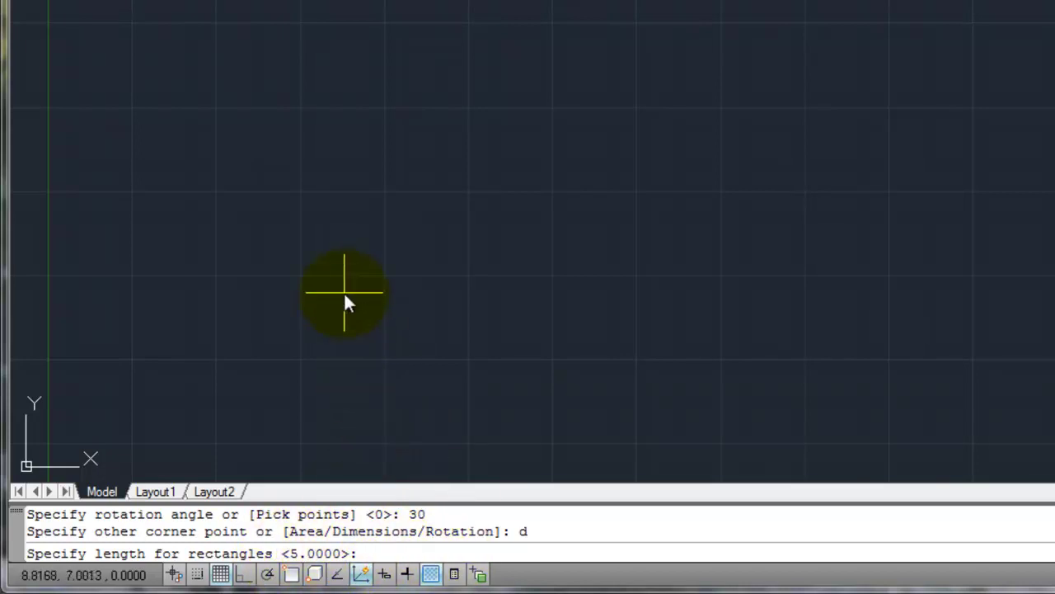
{"action": "key", "text": "Return"}
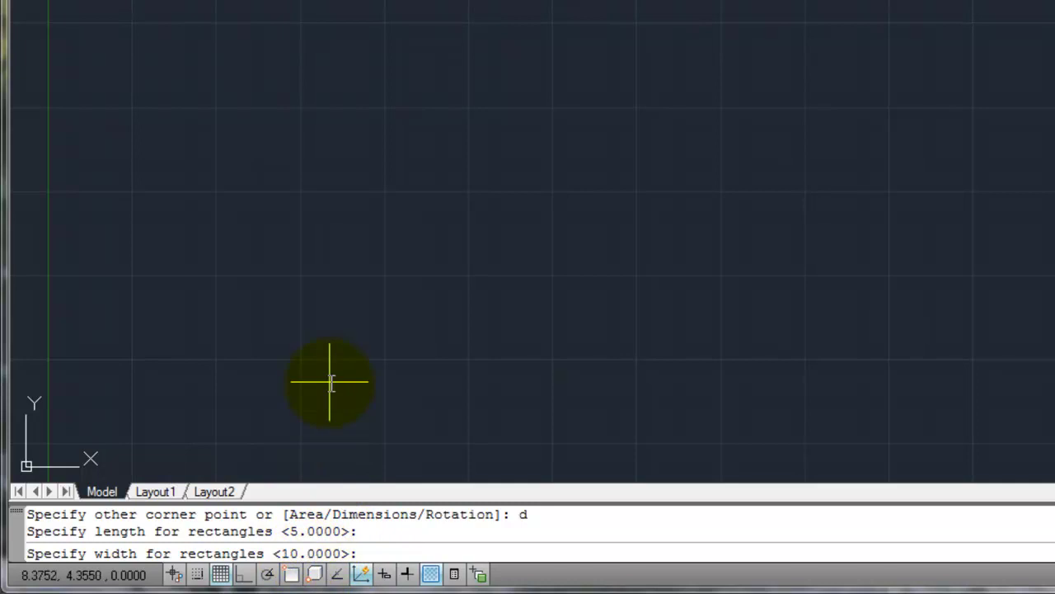
{"action": "key", "text": "Return"}
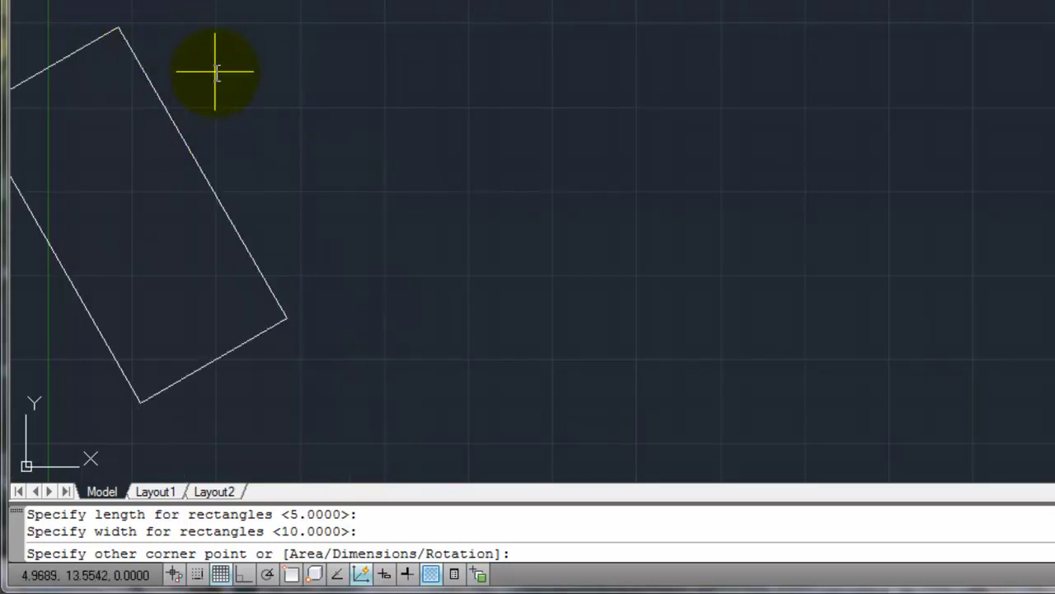
{"action": "left_click", "coordinate": [220, 30]}
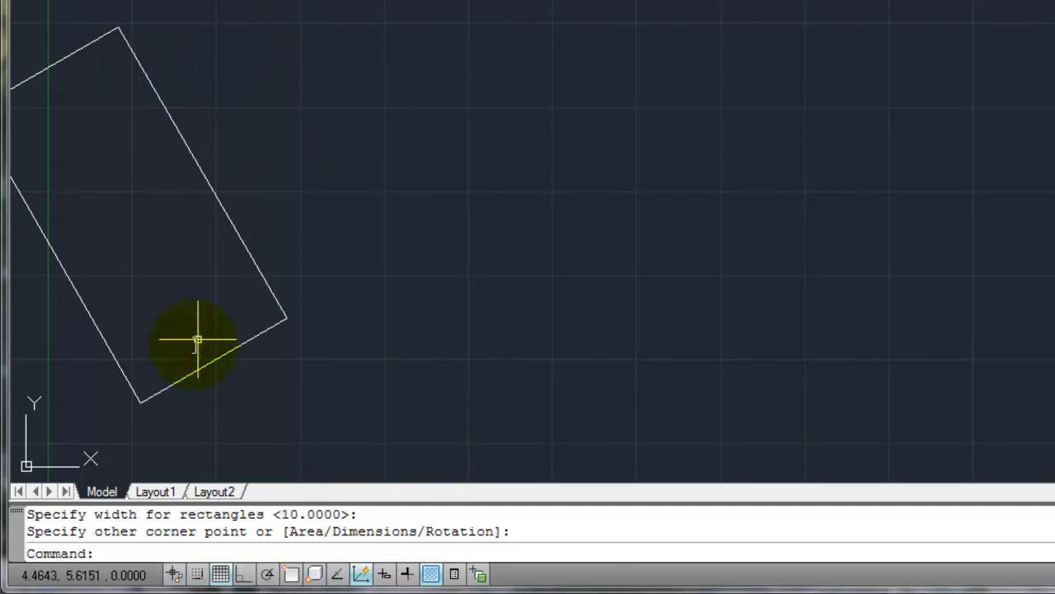
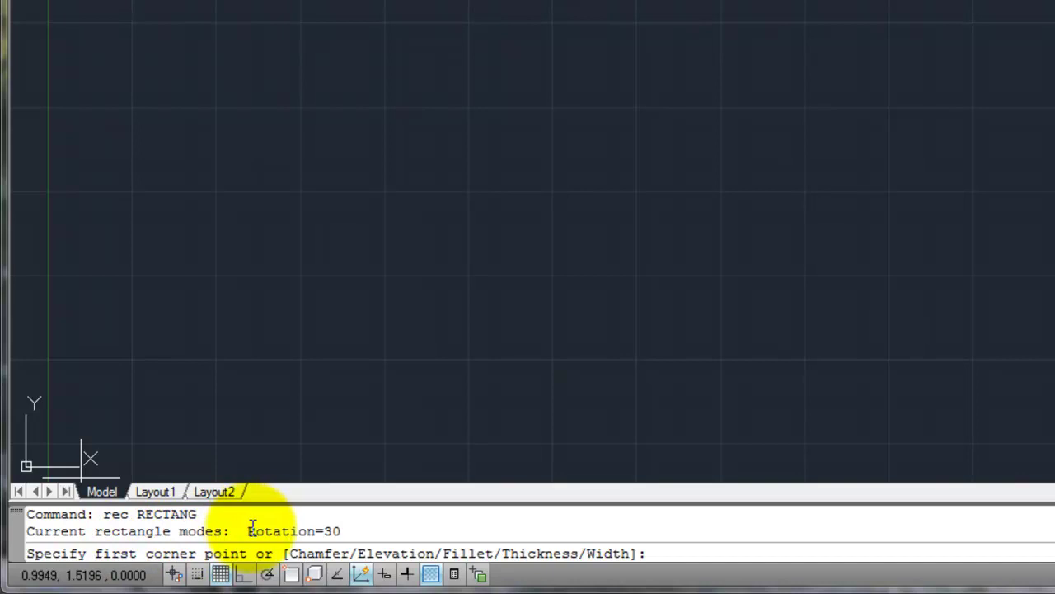
{"action": "left_click_drag", "start_coordinate": [249, 531], "coordinate": [344, 531]}
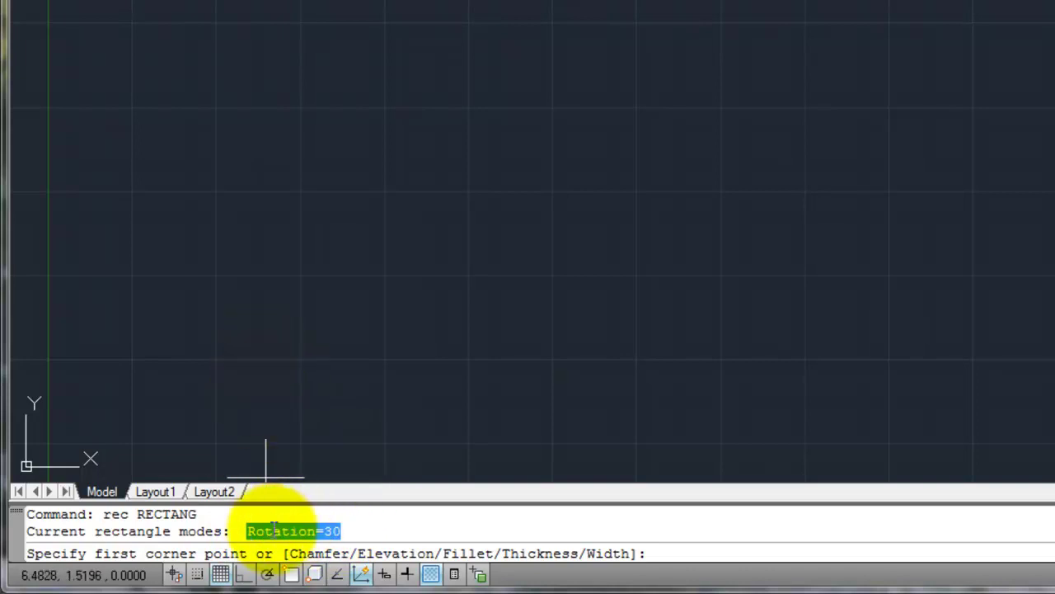
{"action": "key", "text": "Escape"}
{"action": "key", "text": "Escape"}
{"action": "type", "text": "rfe"}
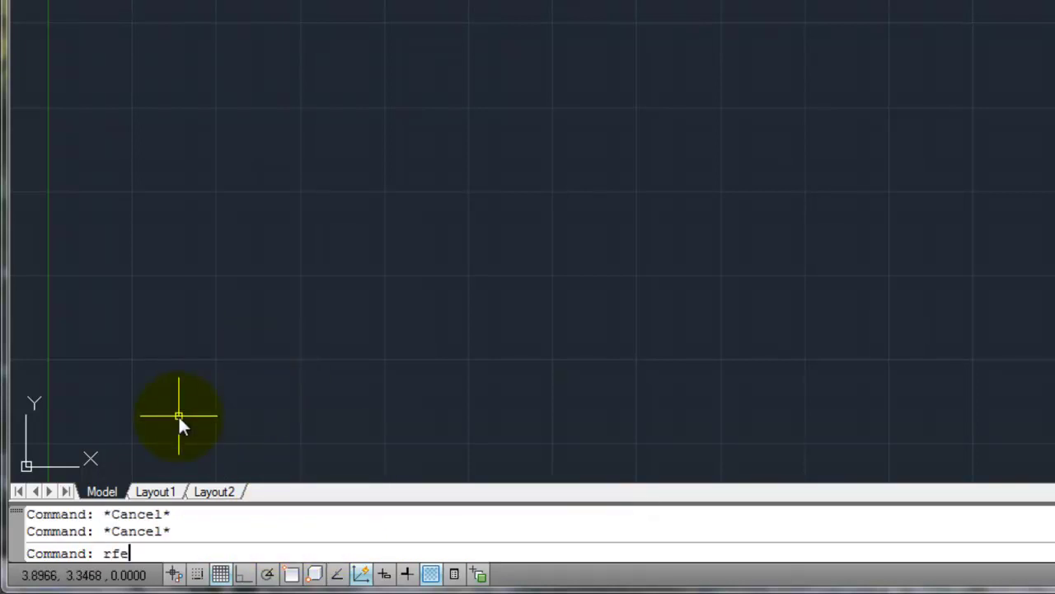
{"action": "key", "text": "BackSpace"}
{"action": "key", "text": "BackSpace"}
{"action": "key", "text": "BackSpace"}
{"action": "type", "text": "rec"}
{"action": "key", "text": "Return"}
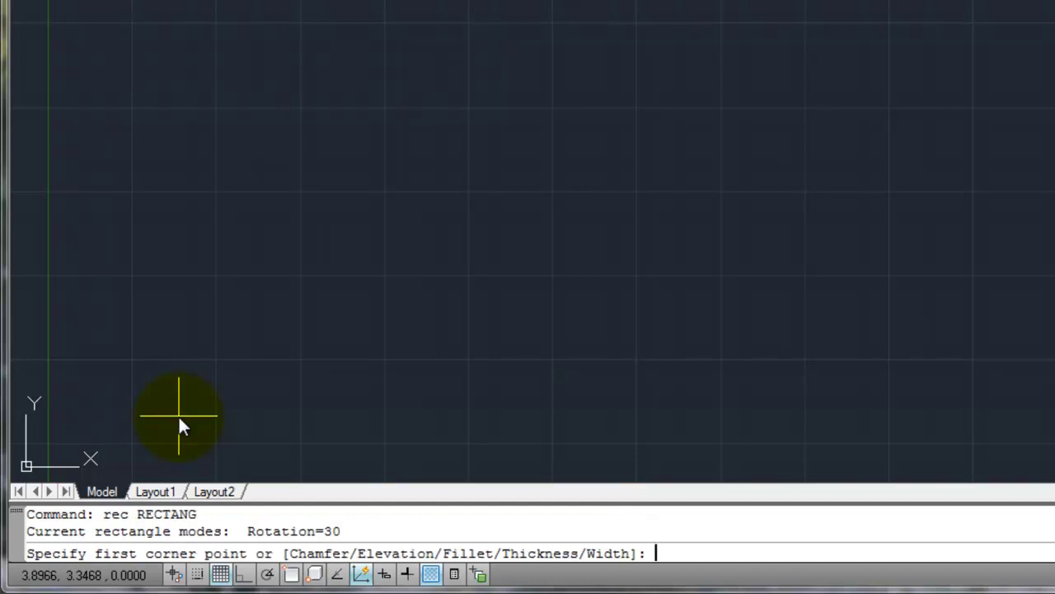
{"action": "scroll", "coordinate": [178, 415], "scroll_direction": "up", "scroll_amount": 1}
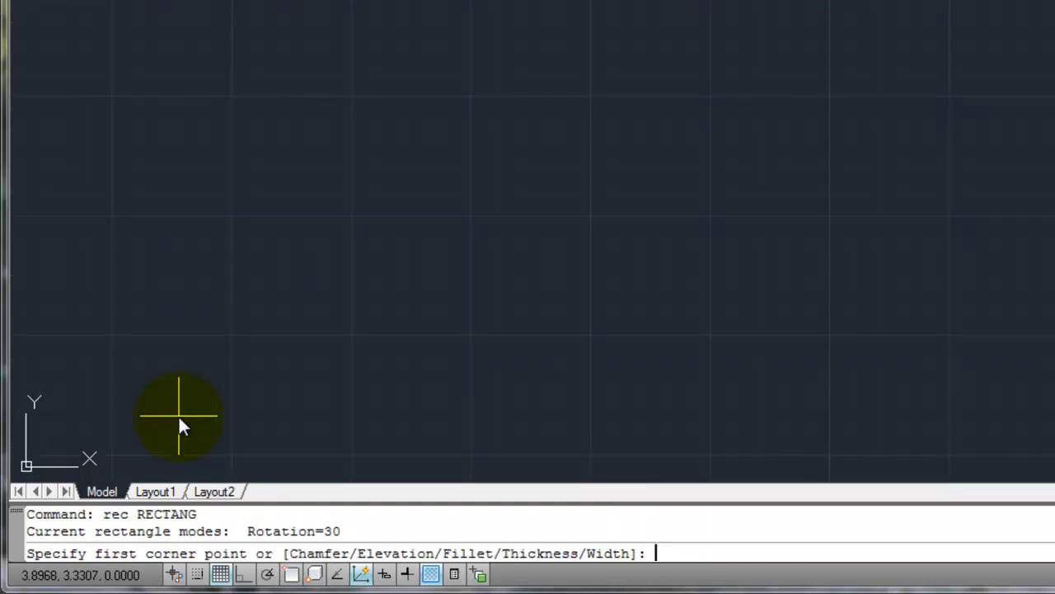
{"action": "scroll", "coordinate": [178, 415], "scroll_direction": "down", "scroll_amount": 1}
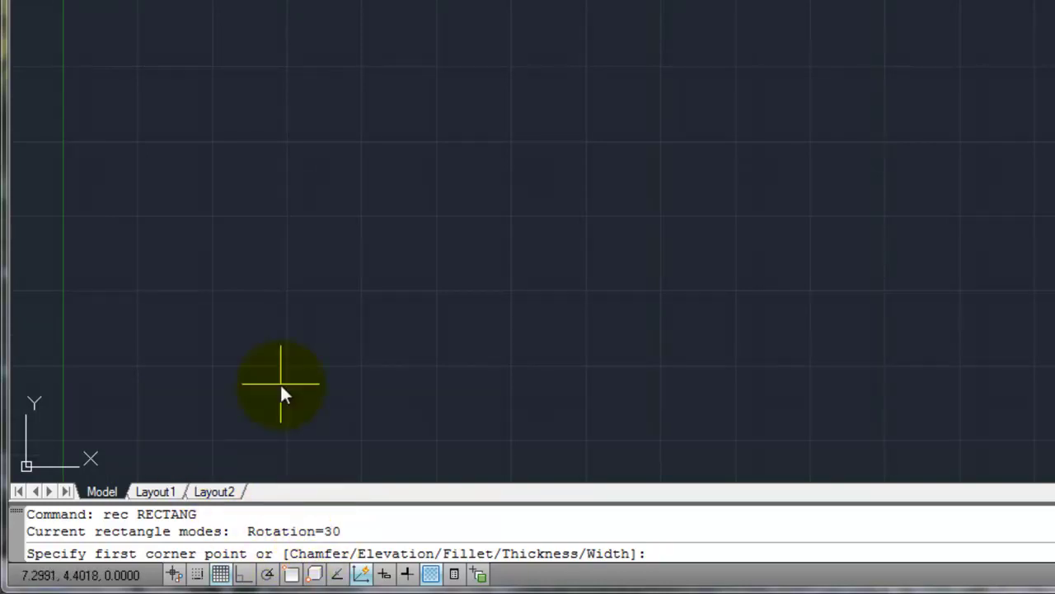
{"action": "key", "text": "Escape"}
Draw an unrotated rectangle by resetting the rotation angle to 0, with its opposite corner at about 7.6, 7.2.
{"action": "type", "text": "rec"}
{"action": "key", "text": "Return"}
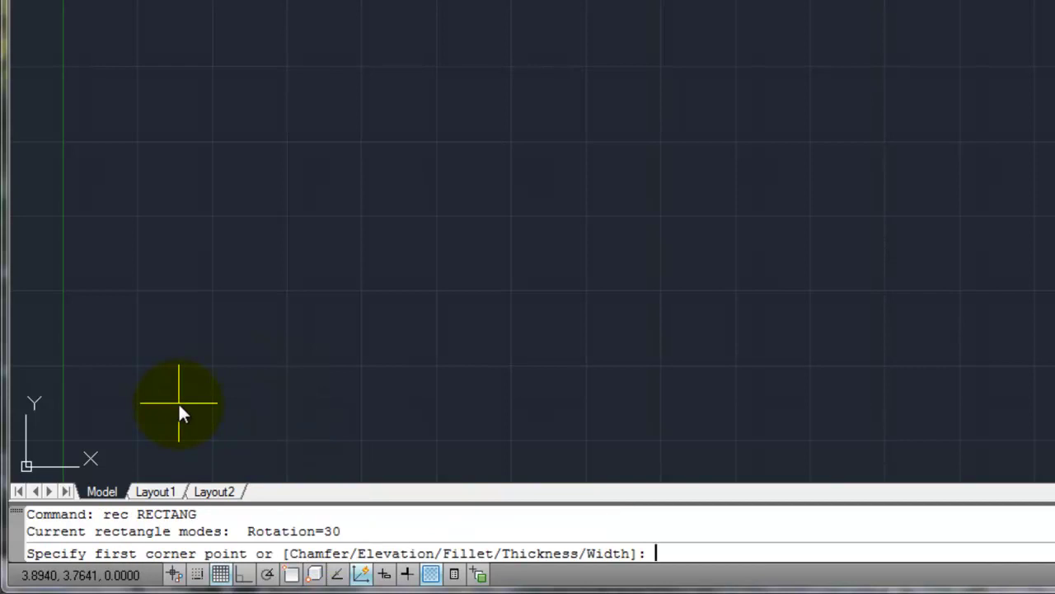
{"action": "left_click", "coordinate": [177, 409]}
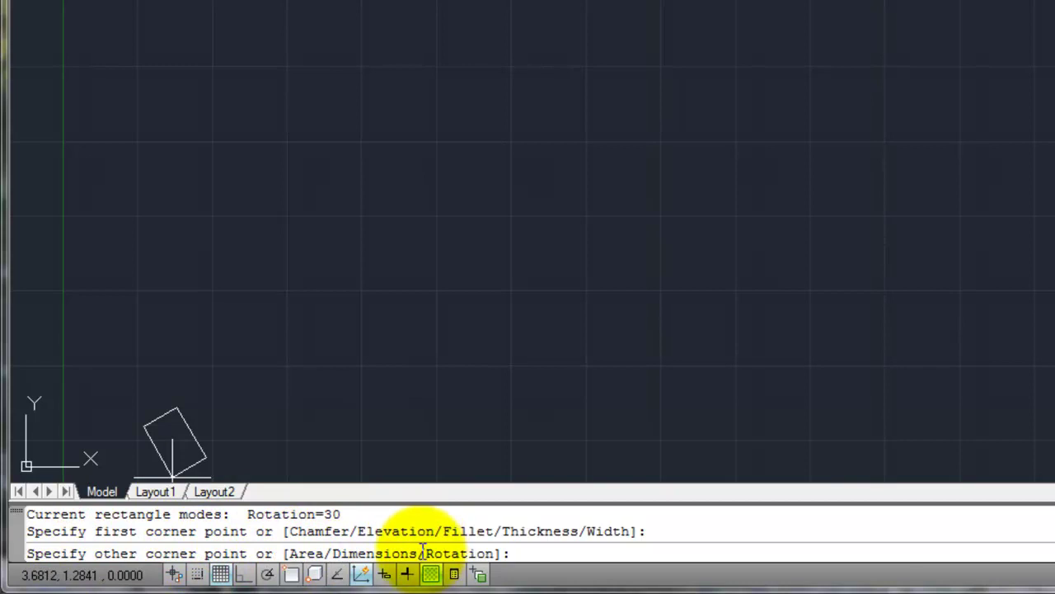
{"action": "type", "text": "d"}
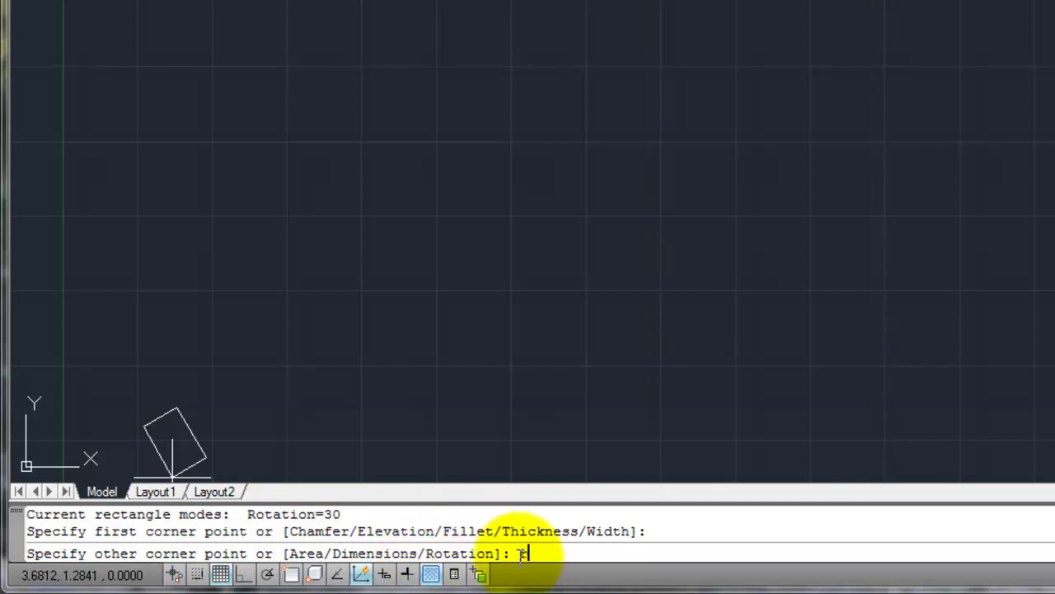
{"action": "key", "text": "Return"}
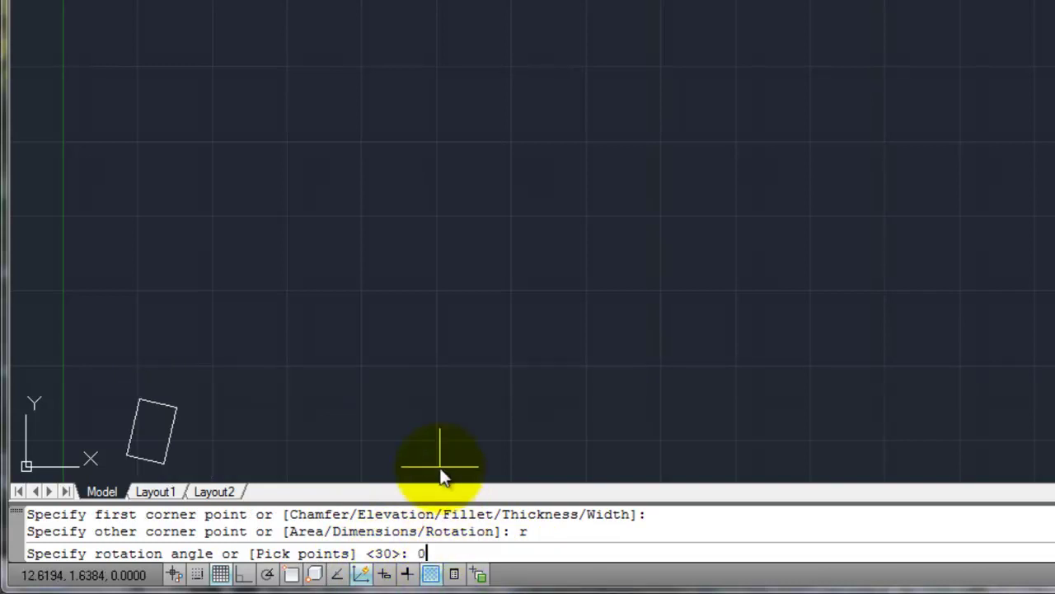
{"action": "type", "text": "0"}
{"action": "key", "text": "Return"}
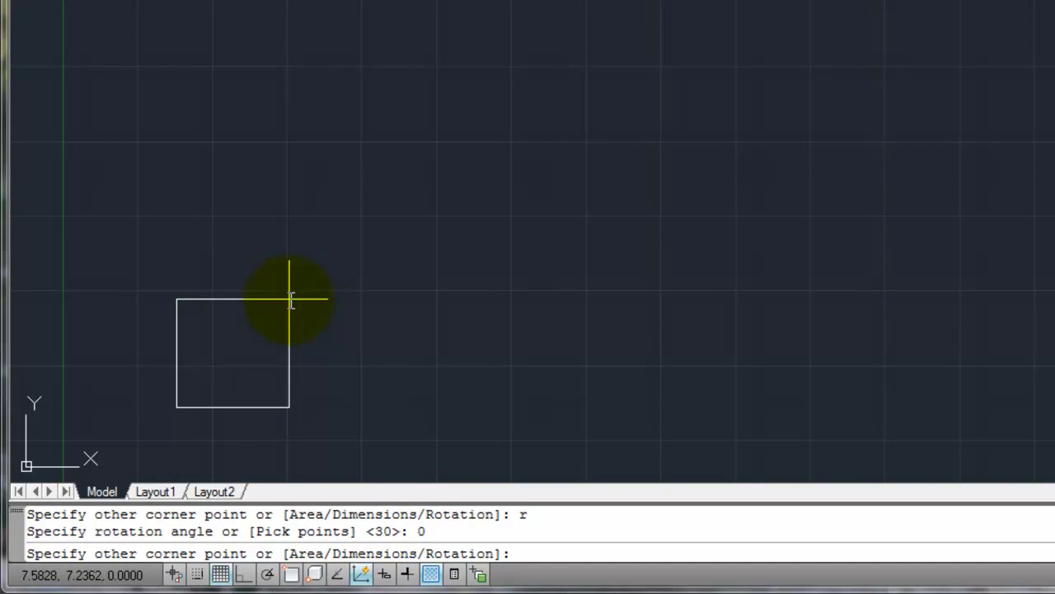
{"action": "left_click", "coordinate": [289, 300]}
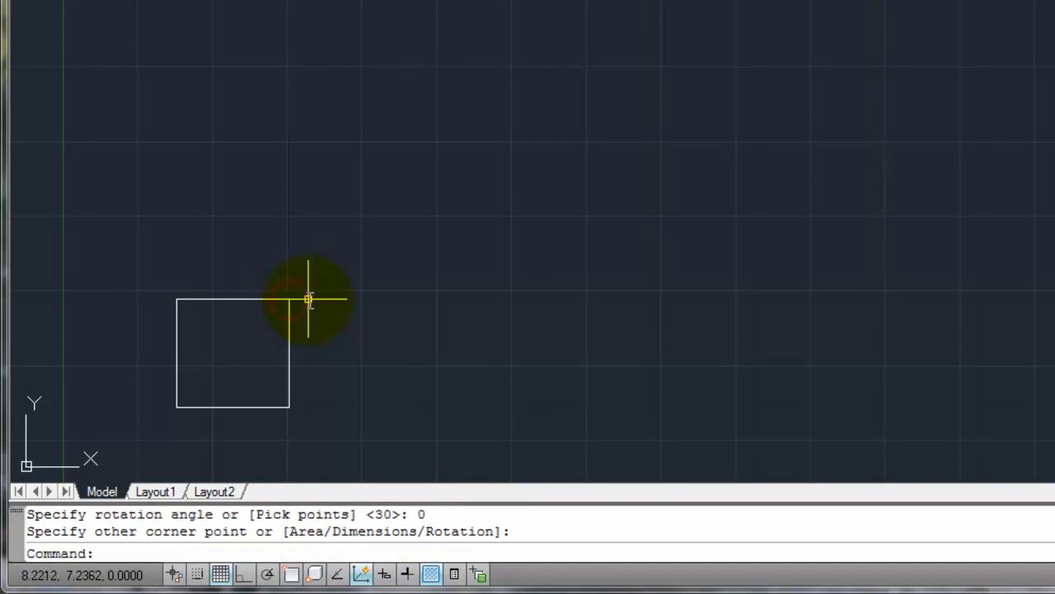
Erase the unrotated rectangle using a crossing selection from outside its upper corner into its interior.
{"action": "type", "text": "e"}
{"action": "key", "text": "Return"}
{"action": "left_click", "coordinate": [307, 300]}
{"action": "left_click", "coordinate": [209, 372]}
{"action": "key", "text": "Return"}
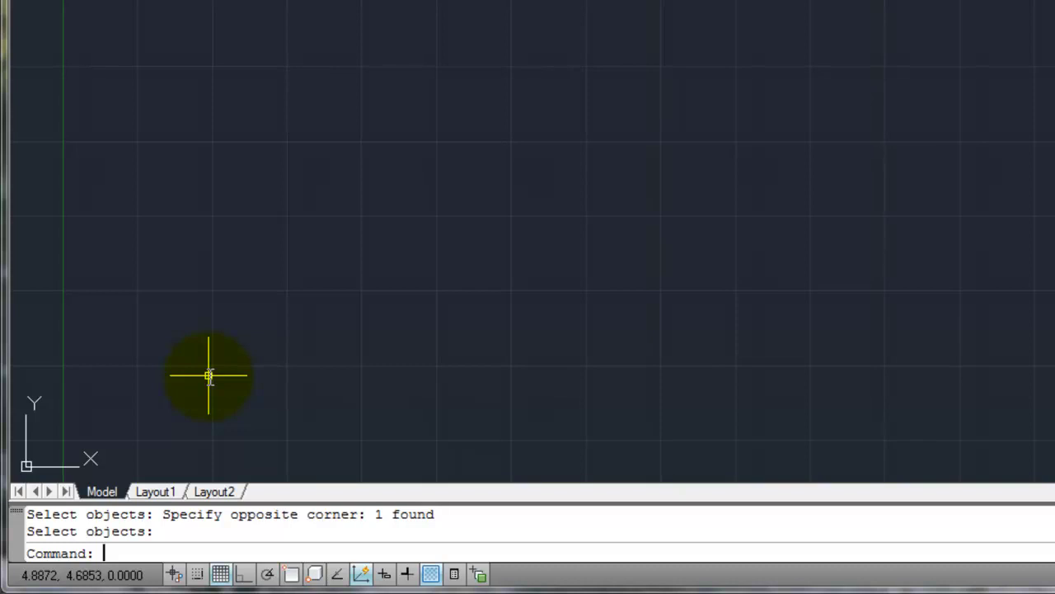
Draw a plain rectangle from two picked corners and undo it.
{"action": "type", "text": "rec"}
{"action": "key", "text": "Return"}
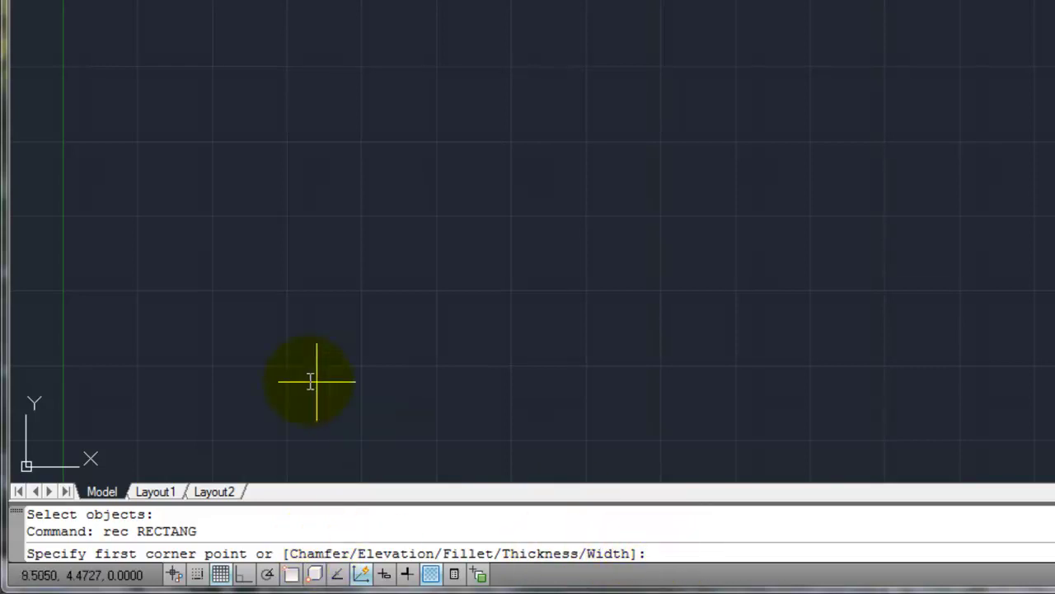
{"action": "left_click", "coordinate": [119, 419]}
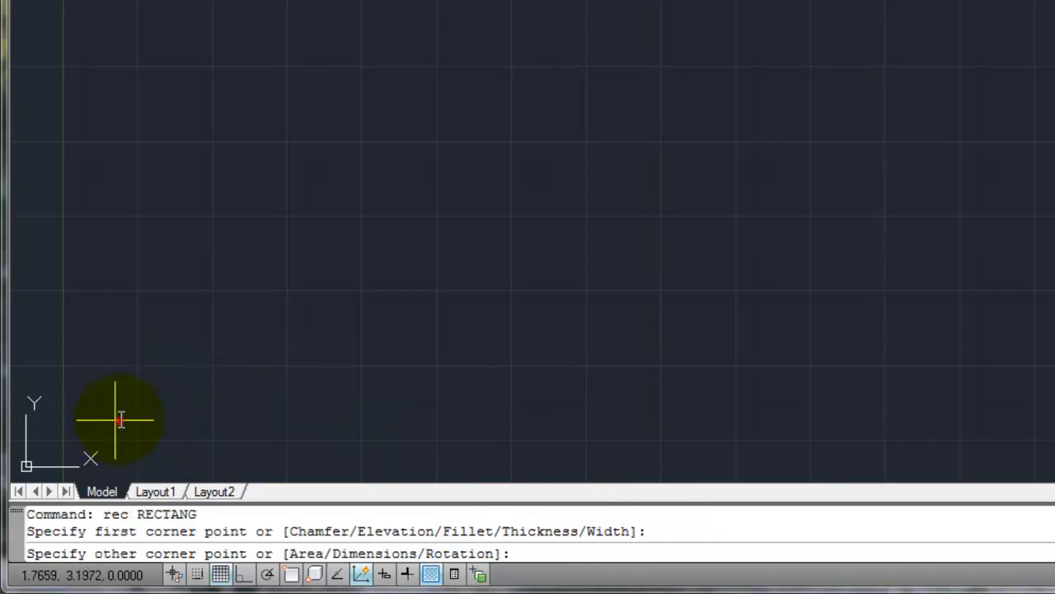
{"action": "left_click", "coordinate": [318, 301]}
{"action": "type", "text": "u"}
{"action": "key", "text": "Return"}
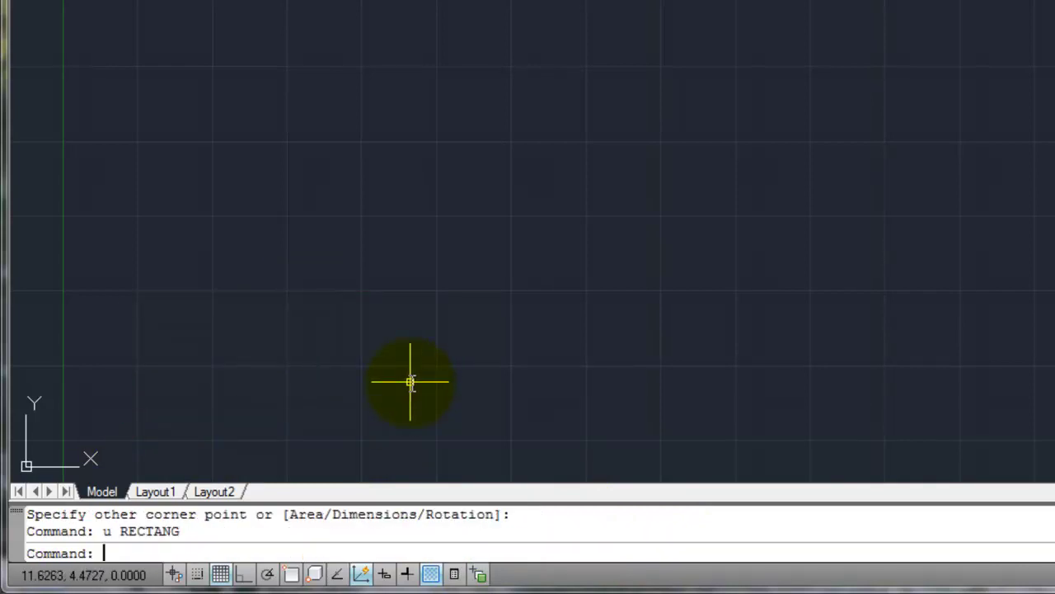
Draw a rectangle with chamfered corners, using a first chamfer distance of 1 and a second of 2.
{"action": "type", "text": "rec"}
{"action": "key", "text": "Return"}
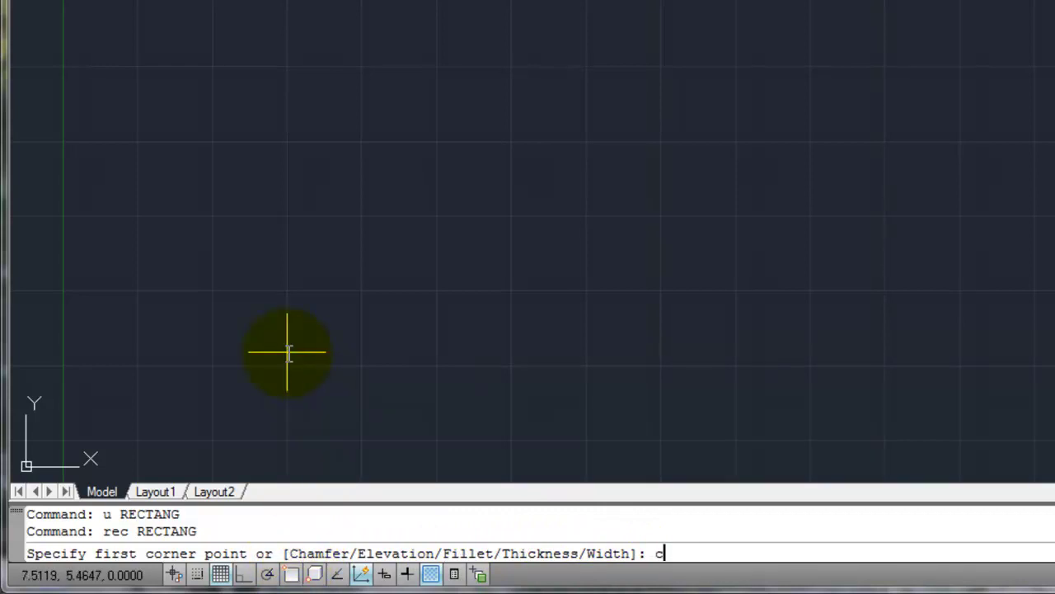
{"action": "key", "text": "Return"}
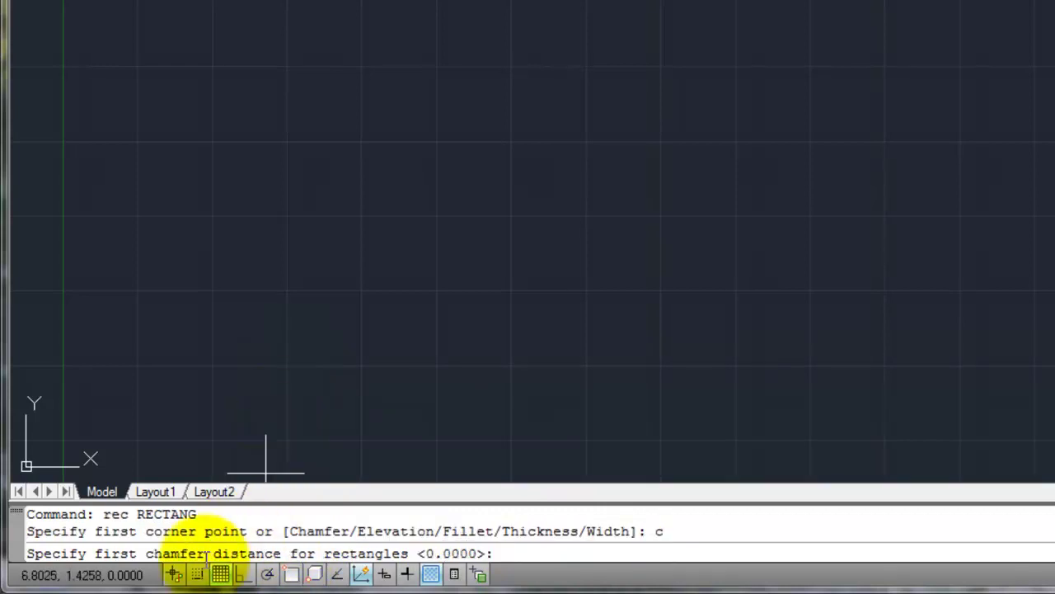
{"action": "left_click", "coordinate": [429, 573]}
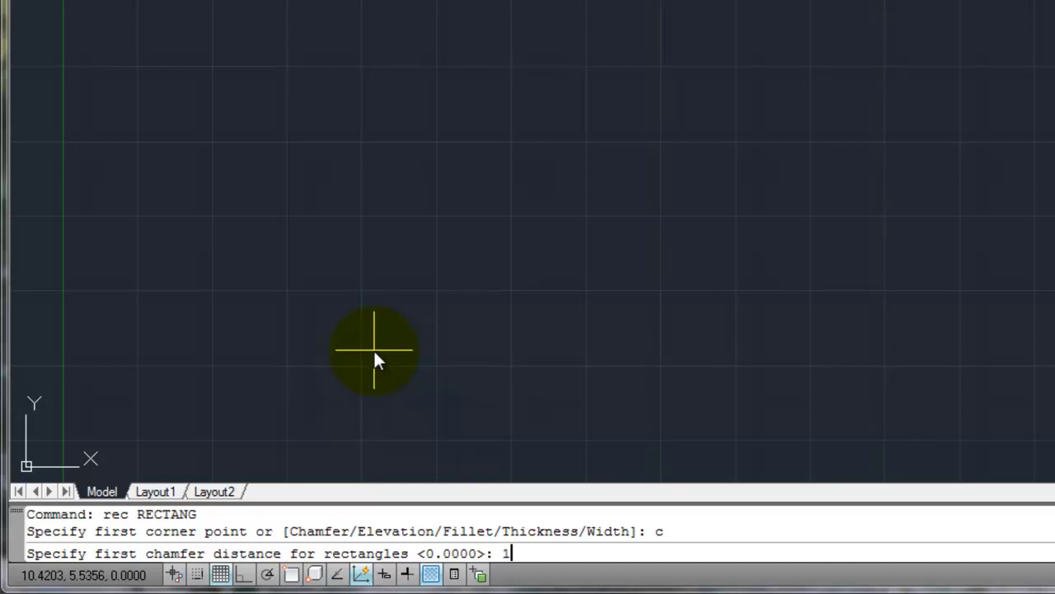
{"action": "key", "text": "Return"}
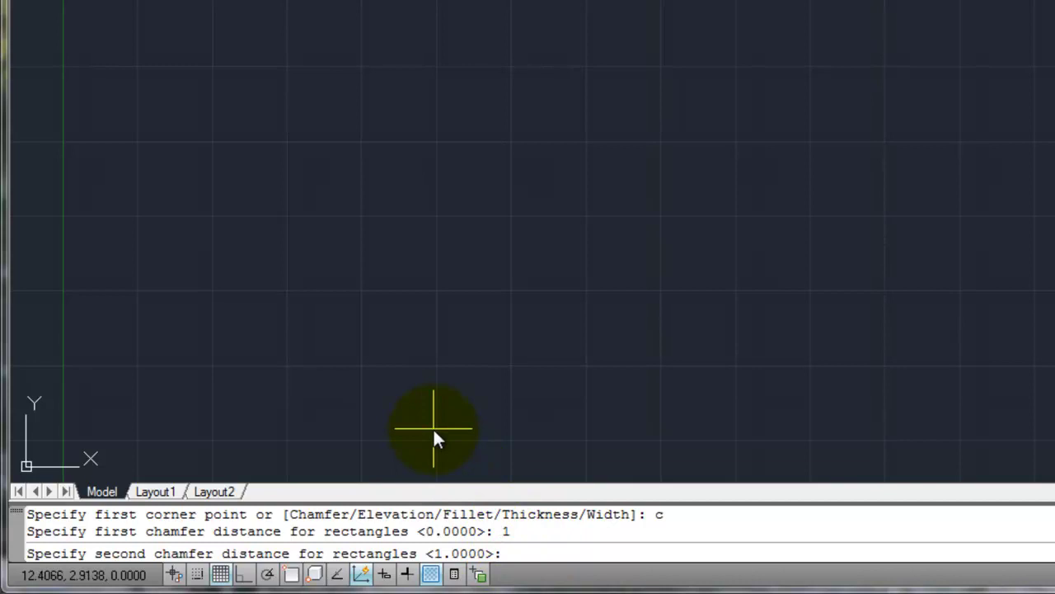
{"action": "type", "text": "2"}
{"action": "key", "text": "Return"}
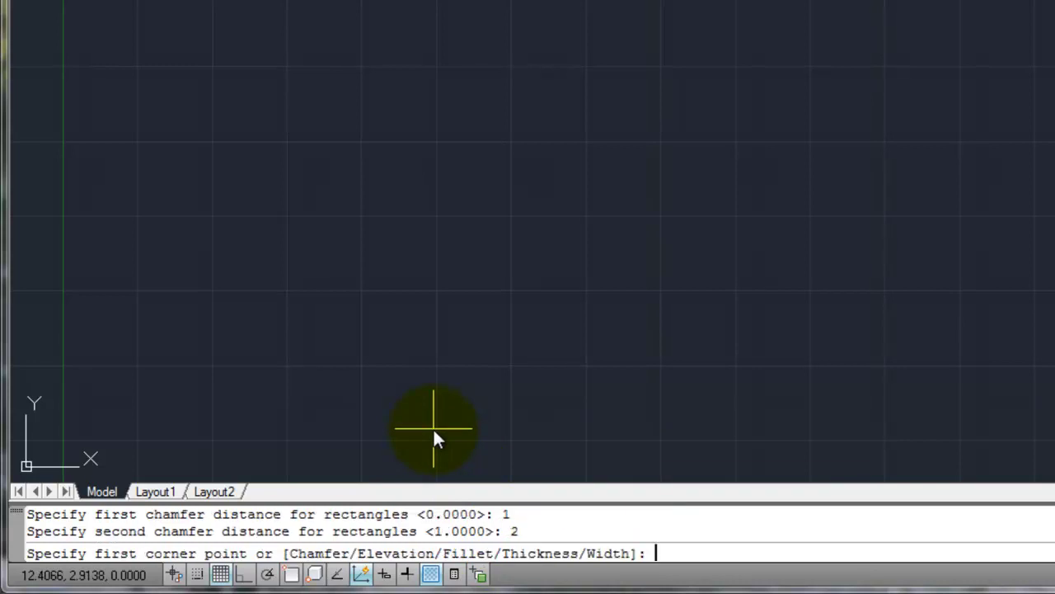
{"action": "left_click", "coordinate": [153, 421]}
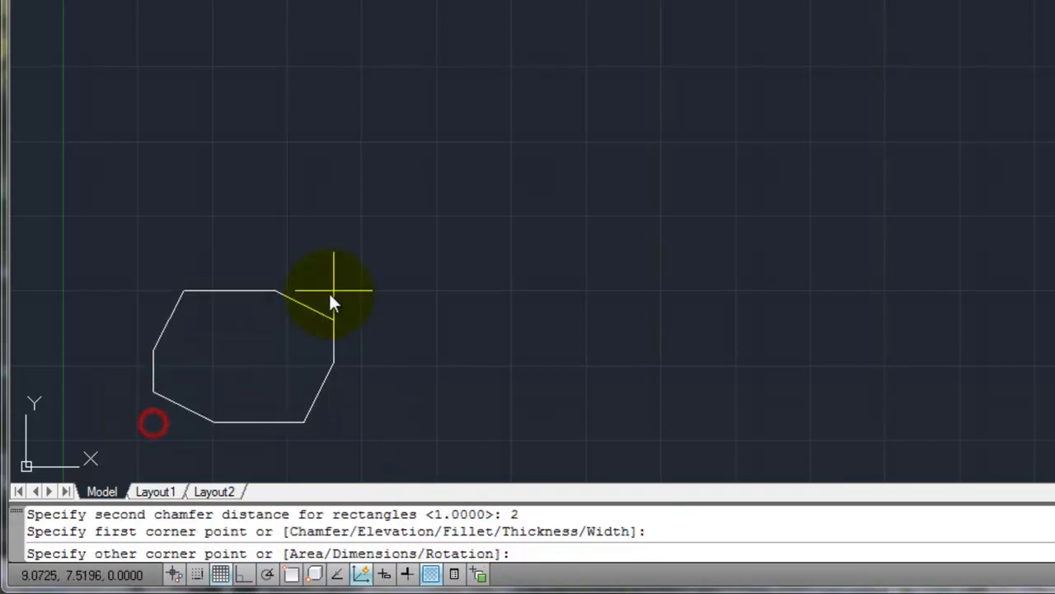
{"action": "left_click", "coordinate": [516, 197]}
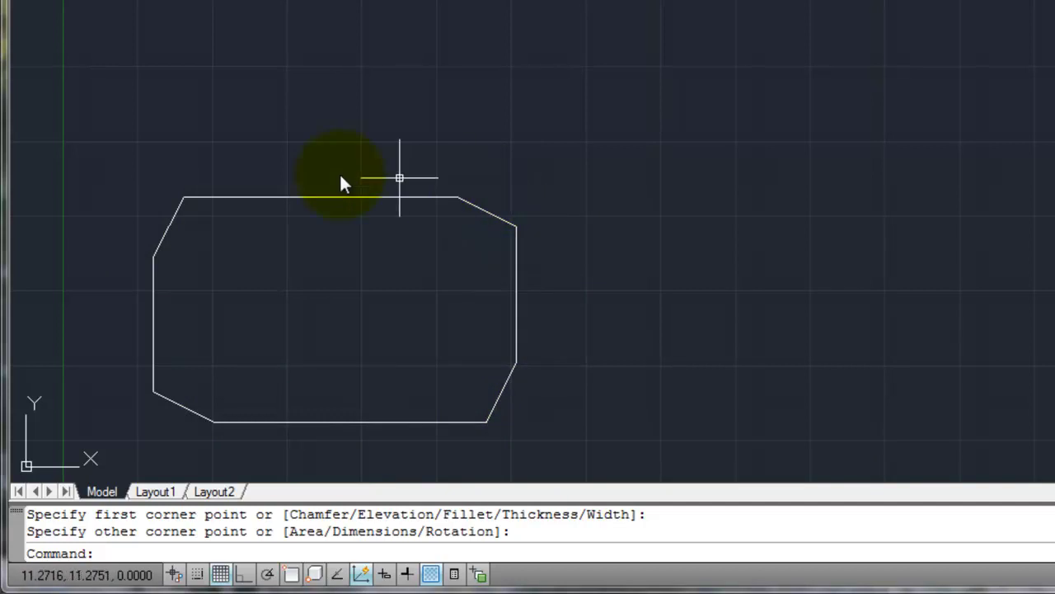
Erase the rectangle with the unequal chamfers using a crossing selection over its upper edge.
{"action": "type", "text": "re"}
{"action": "key", "text": "Escape"}
{"action": "key", "text": "Escape"}
{"action": "type", "text": "e"}
{"action": "key", "text": "Return"}
{"action": "left_click", "coordinate": [259, 209]}
{"action": "left_click", "coordinate": [142, 132]}
{"action": "key", "text": "Return"}
Draw a rectangle with equal chamfers by setting both chamfer distances to 1 and picking two opposite corners.
{"action": "type", "text": "rec"}
{"action": "key", "text": "Return"}
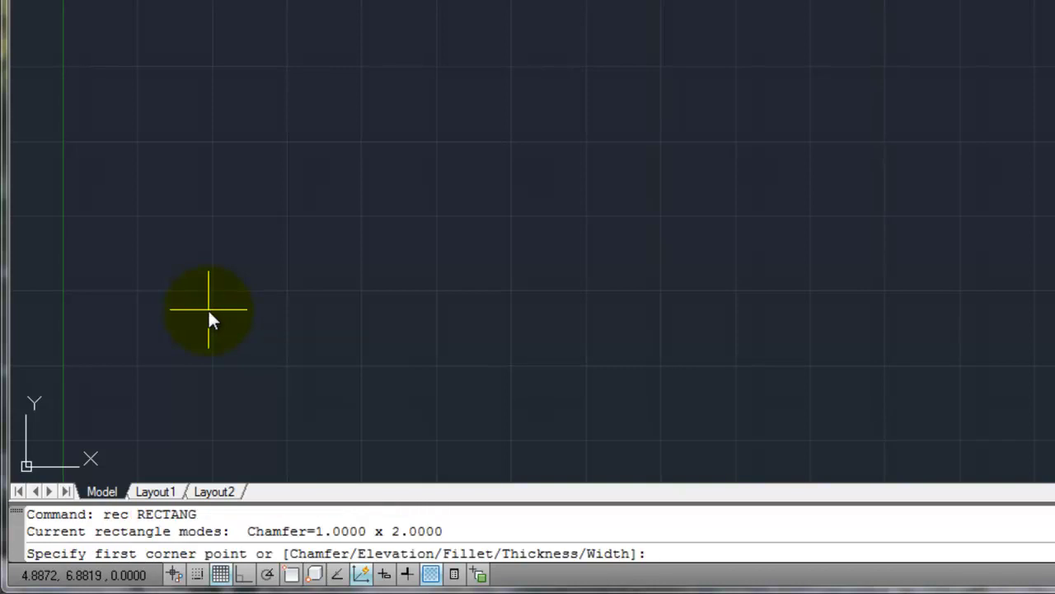
{"action": "type", "text": "c"}
{"action": "key", "text": "Return"}
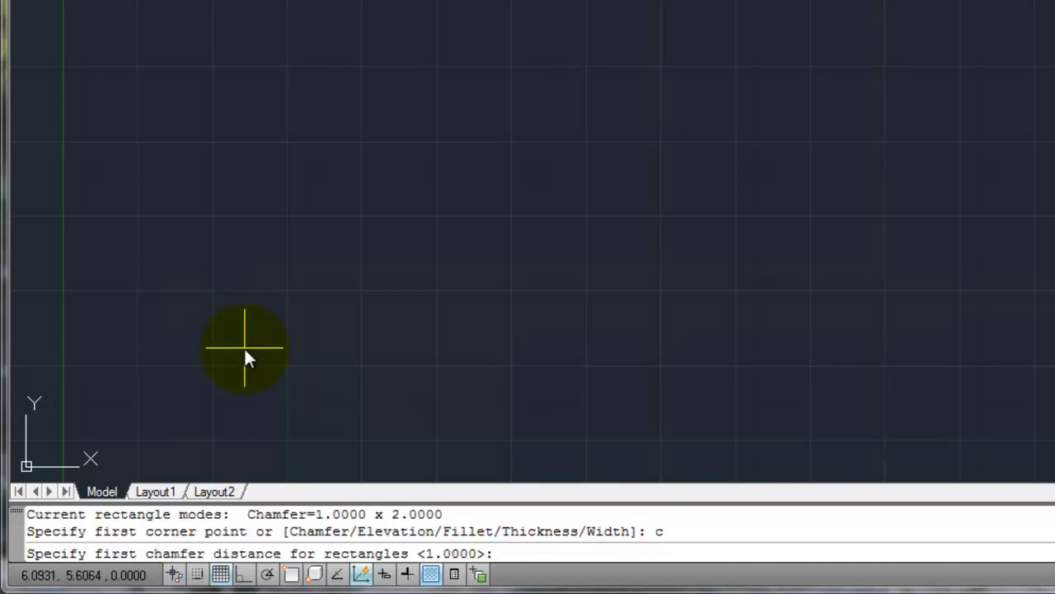
{"action": "type", "text": "1"}
{"action": "key", "text": "Return"}
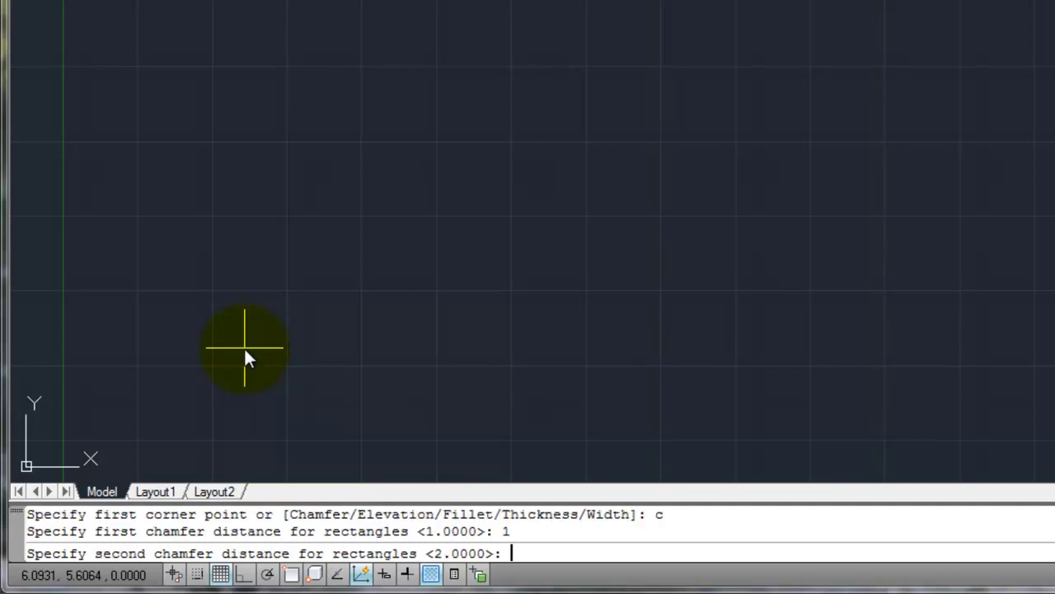
{"action": "type", "text": "1"}
{"action": "key", "text": "Return"}
{"action": "left_click", "coordinate": [151, 385]}
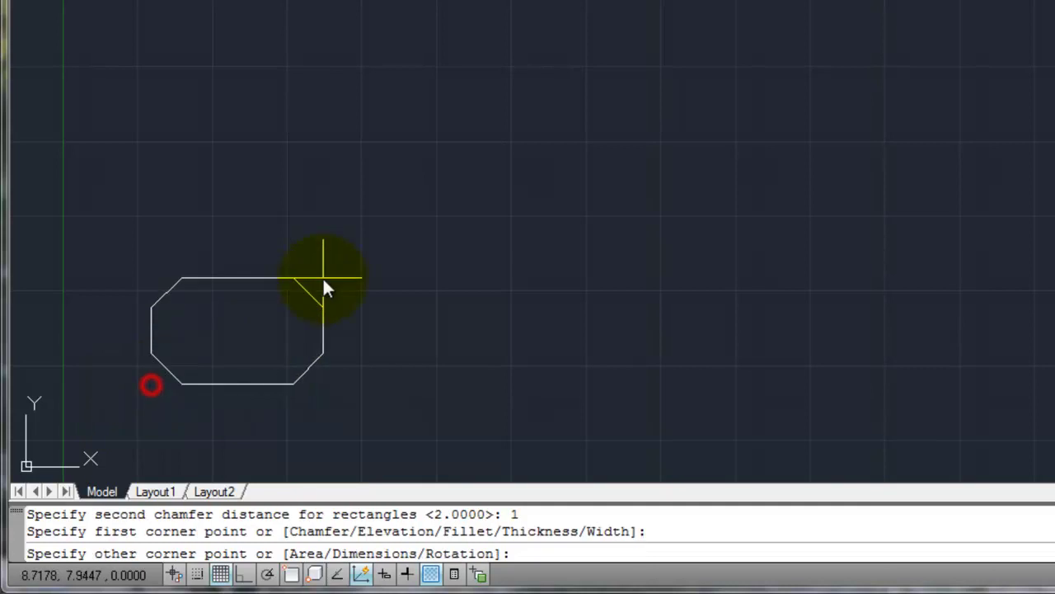
{"action": "left_click", "coordinate": [450, 211]}
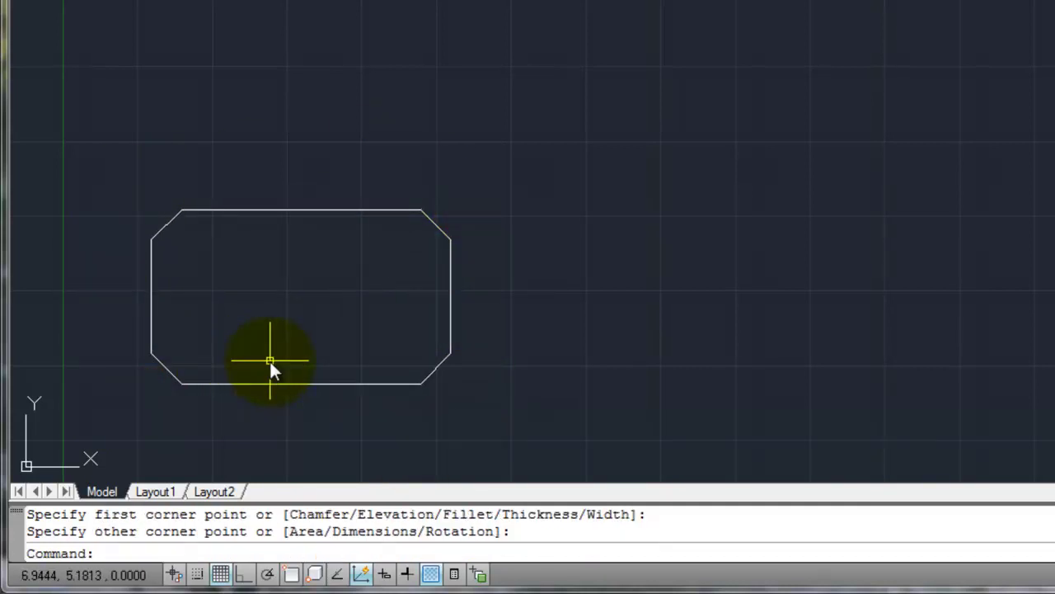
Erase the equally chamfered rectangle using a crossing selection over its upper edge.
{"action": "type", "text": "e"}
{"action": "key", "text": "Return"}
{"action": "left_click", "coordinate": [352, 181]}
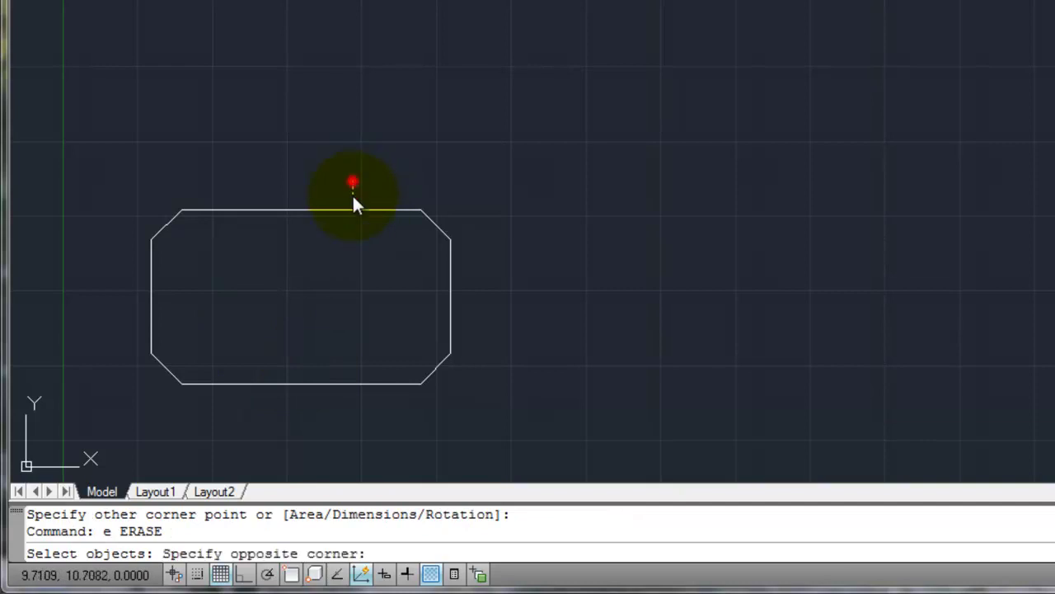
{"action": "left_click", "coordinate": [286, 255]}
{"action": "key", "text": "Return"}
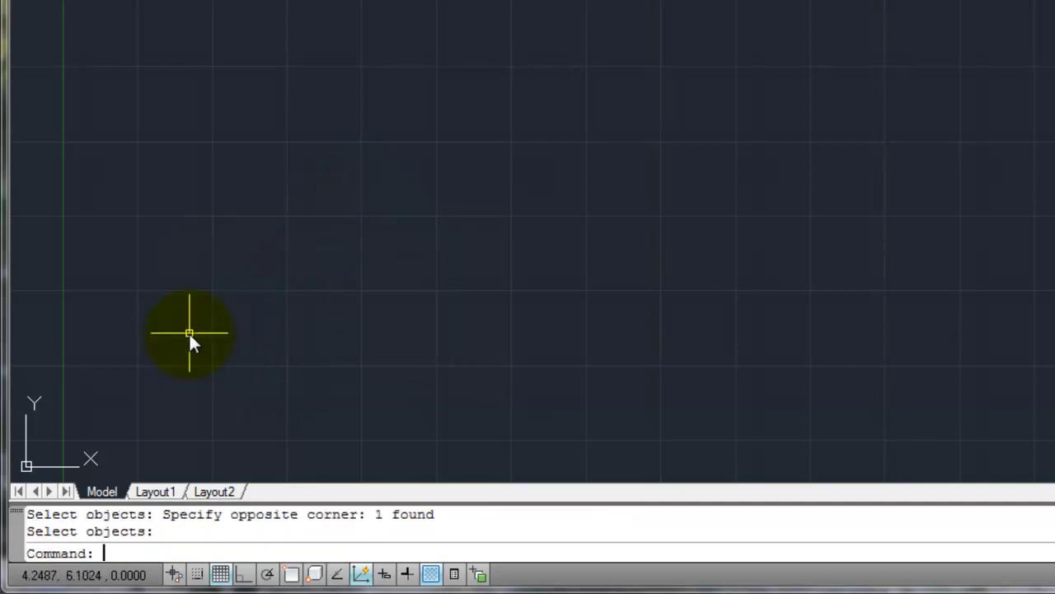
Draw a rectangle with filleted corners, accepting the fillet radius of 1 and picking two opposite corners.
{"action": "type", "text": "rec"}
{"action": "key", "text": "Return"}
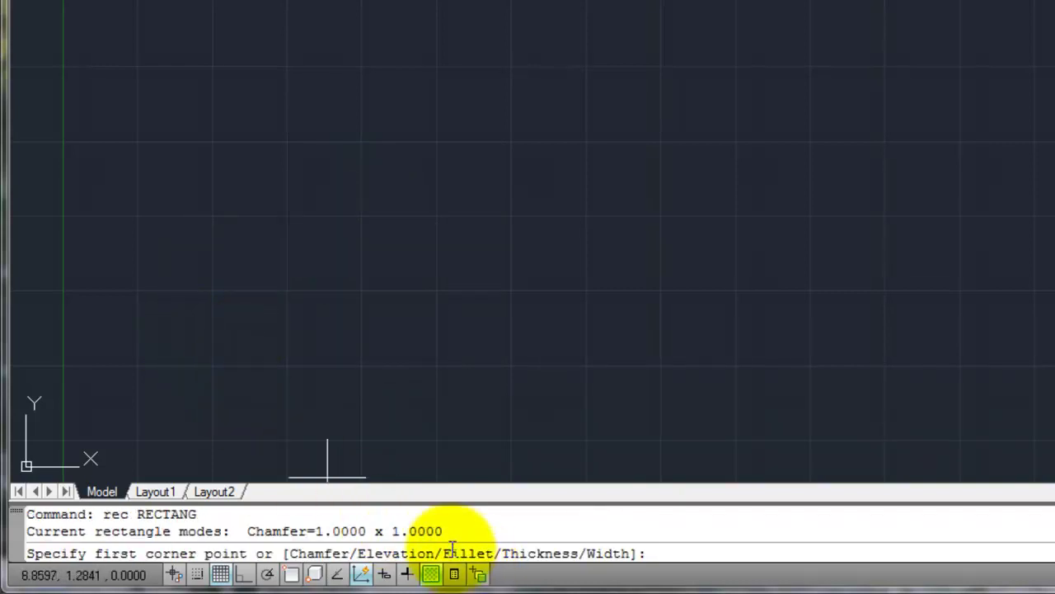
{"action": "type", "text": "f"}
{"action": "key", "text": "Return"}
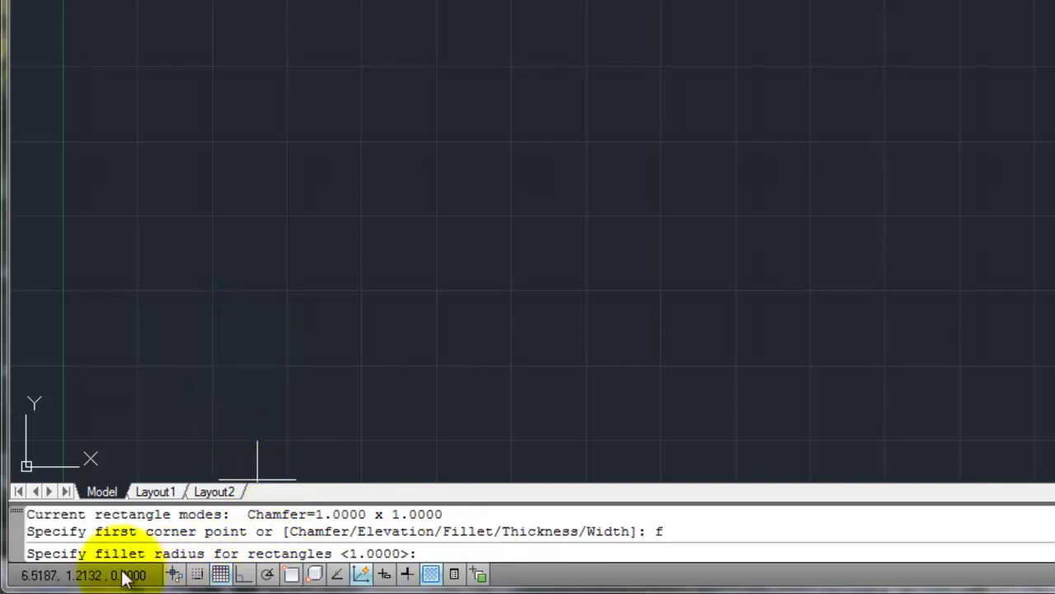
{"action": "left_click", "coordinate": [427, 554]}
{"action": "key", "text": "Return"}
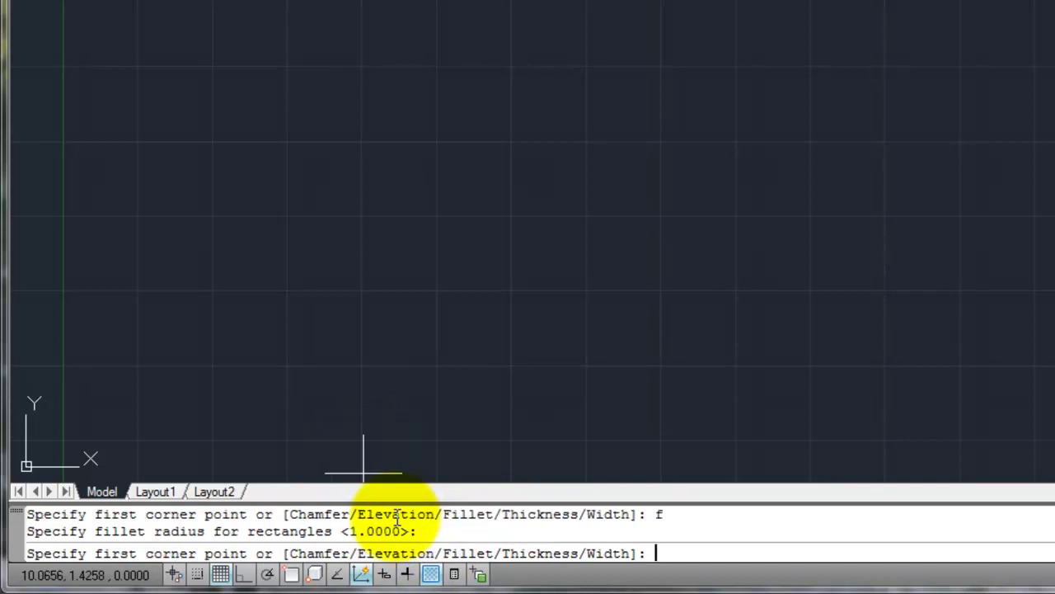
{"action": "left_click", "coordinate": [161, 397]}
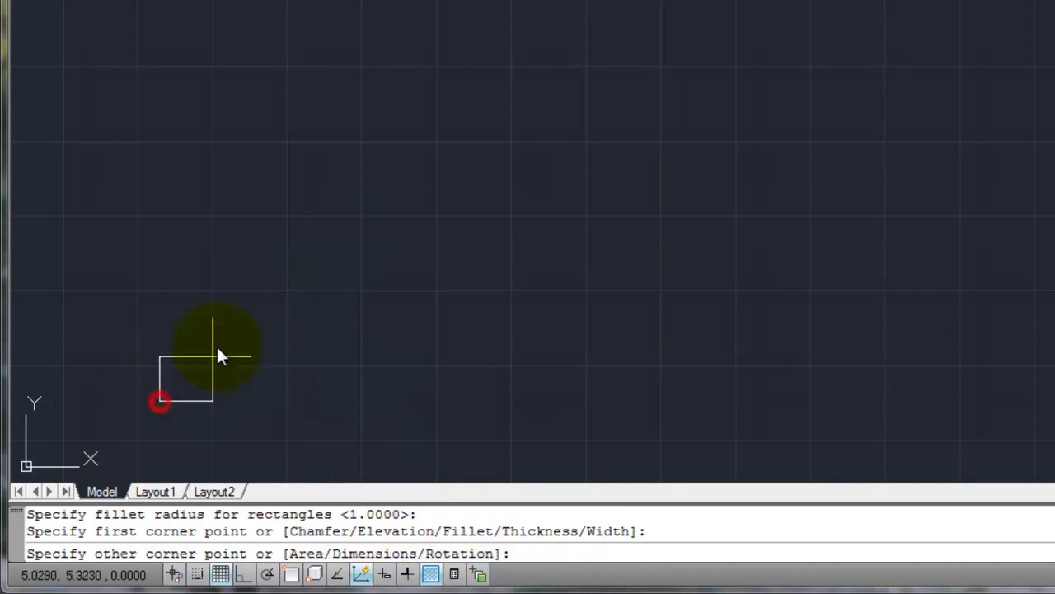
{"action": "left_click", "coordinate": [453, 185]}
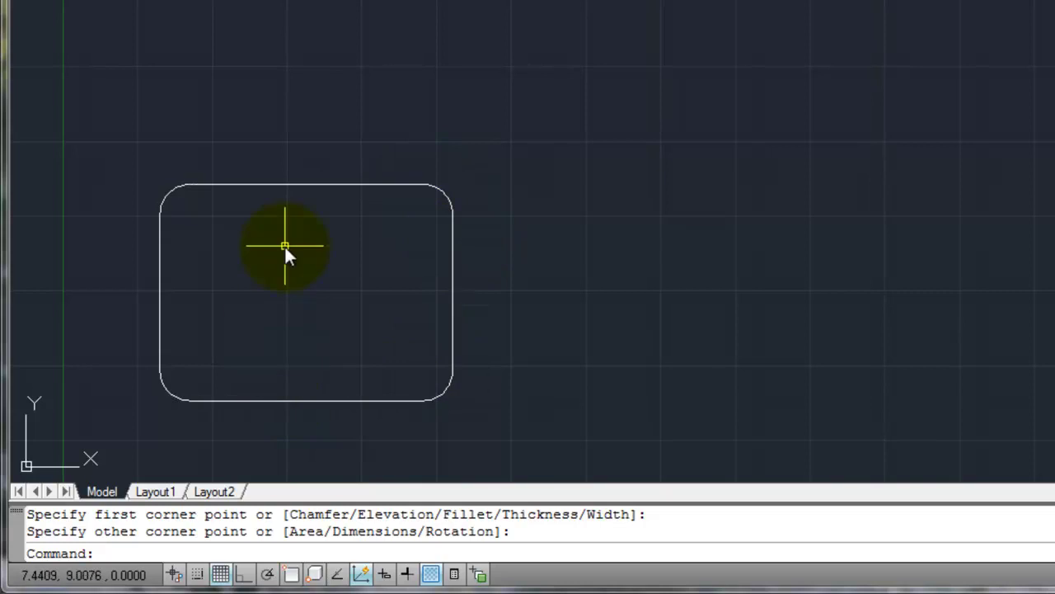
Erase the filleted rectangle using a crossing selection over its upper edge.
{"action": "type", "text": "e"}
{"action": "key", "text": "Return"}
{"action": "left_click", "coordinate": [348, 143]}
{"action": "left_click", "coordinate": [200, 230]}
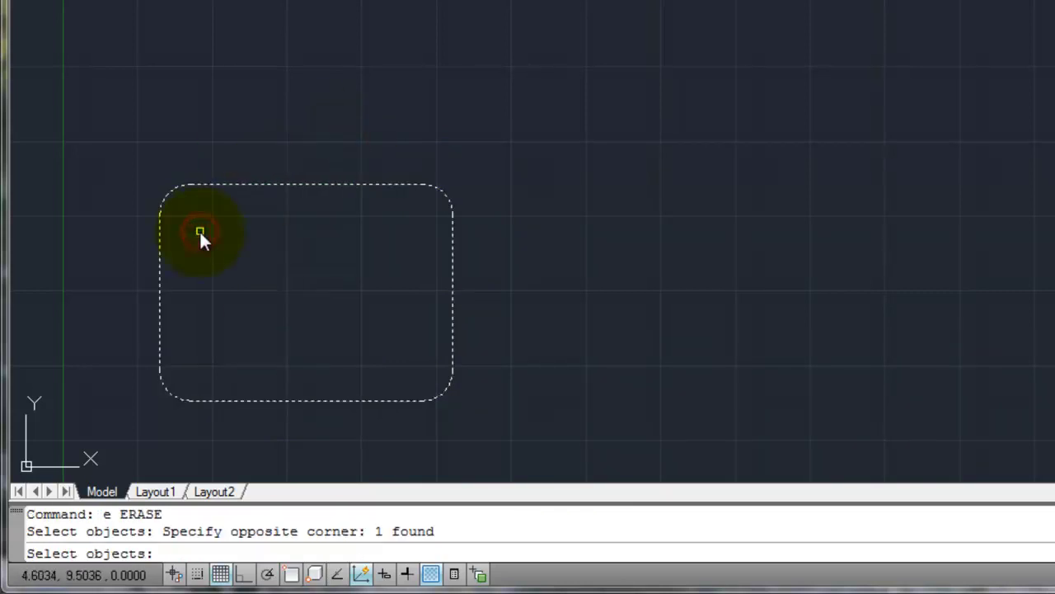
{"action": "key", "text": "Return"}
Draw another rectangle with the retained fillet radius of 1 by picking two opposite corners.
{"action": "type", "text": "rec"}
{"action": "key", "text": "Return"}
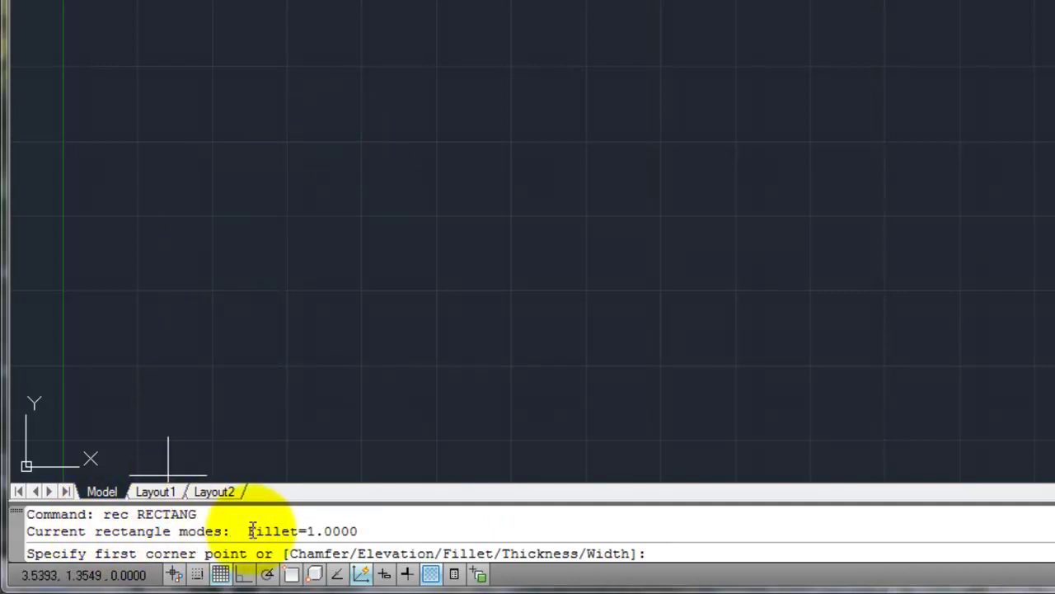
{"action": "left_click", "coordinate": [180, 400]}
{"action": "left_click", "coordinate": [474, 244]}
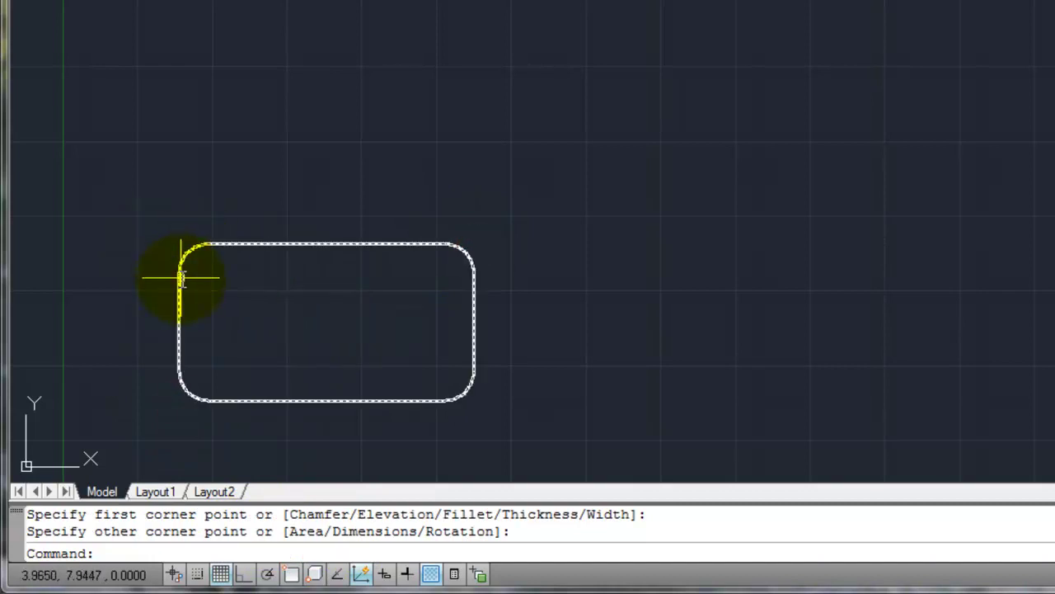
Erase the second filleted rectangle using a crossing selection over its upper edge.
{"action": "left_click", "coordinate": [388, 207]}
{"action": "left_click", "coordinate": [286, 280]}
{"action": "key", "text": "Return"}
Draw a sharp-cornered rectangle by setting the fillet radius to 0 and picking two opposite corners.
{"action": "type", "text": "rec"}
{"action": "key", "text": "Return"}
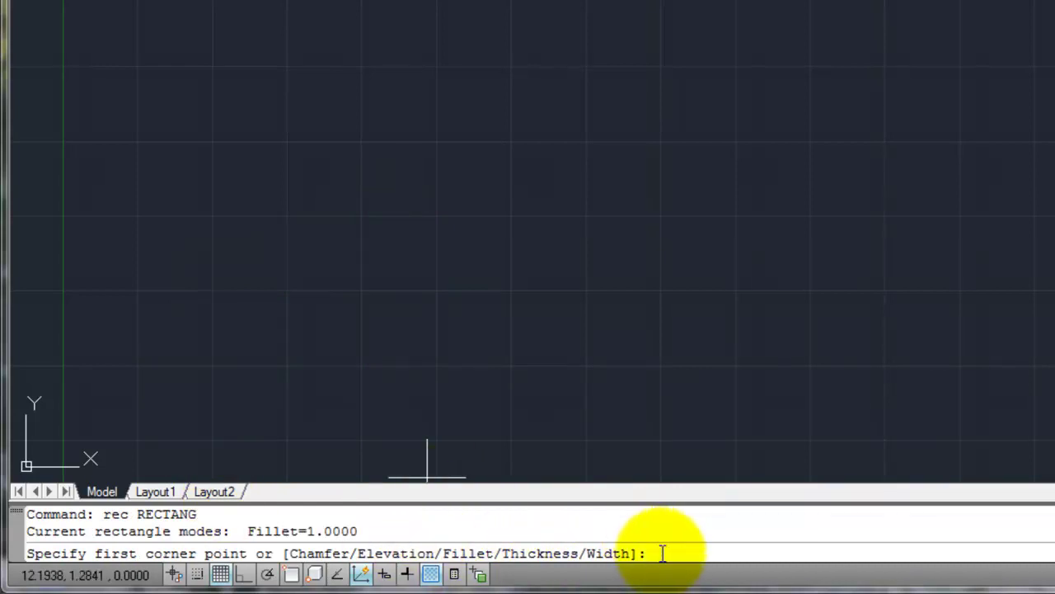
{"action": "type", "text": "f"}
{"action": "key", "text": "Return"}
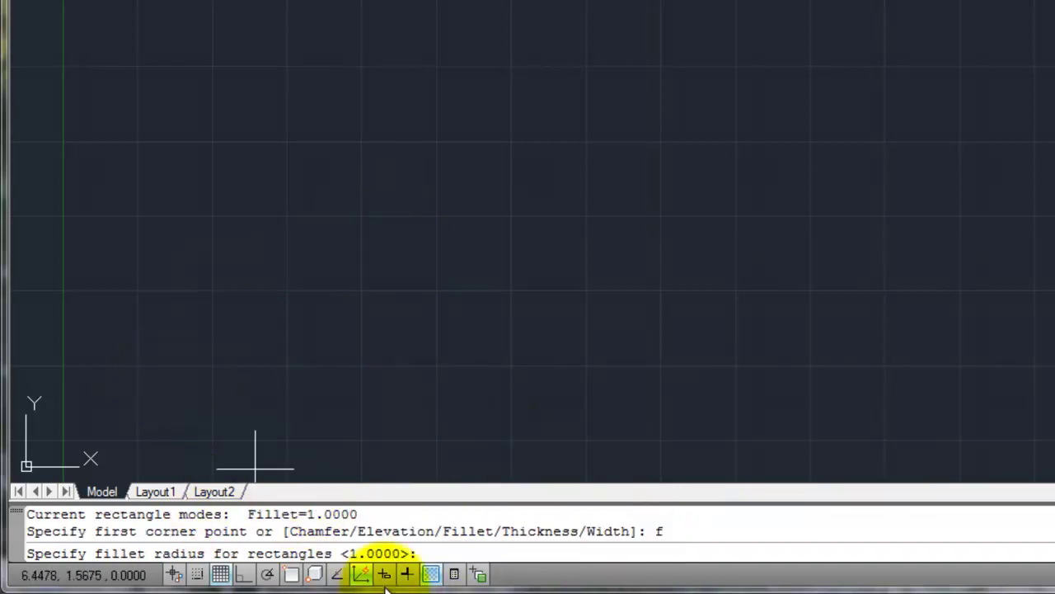
{"action": "type", "text": "0"}
{"action": "key", "text": "Return"}
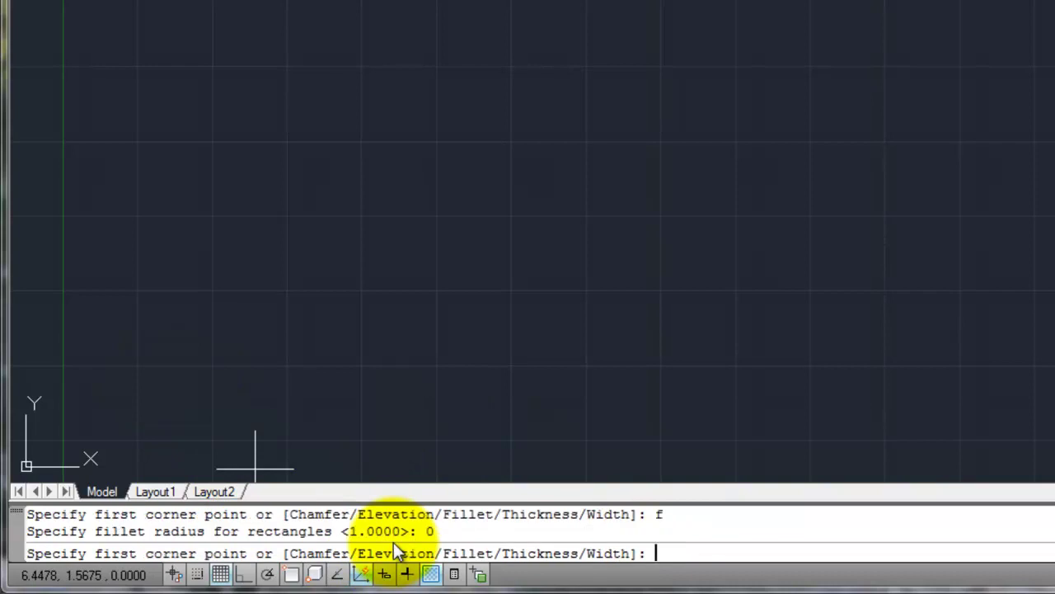
{"action": "left_click", "coordinate": [122, 389]}
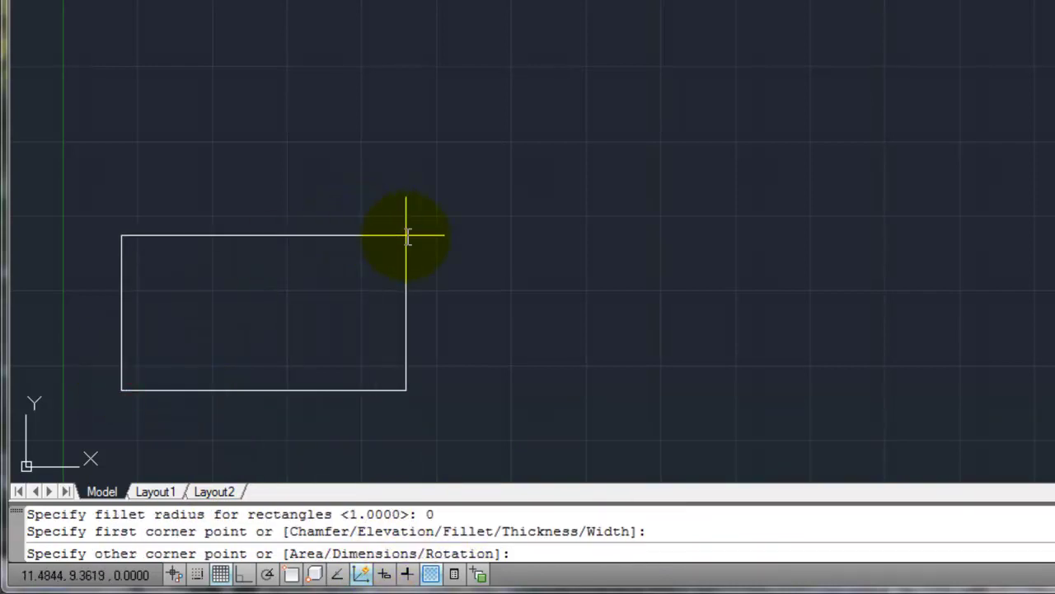
{"action": "left_click", "coordinate": [414, 235]}
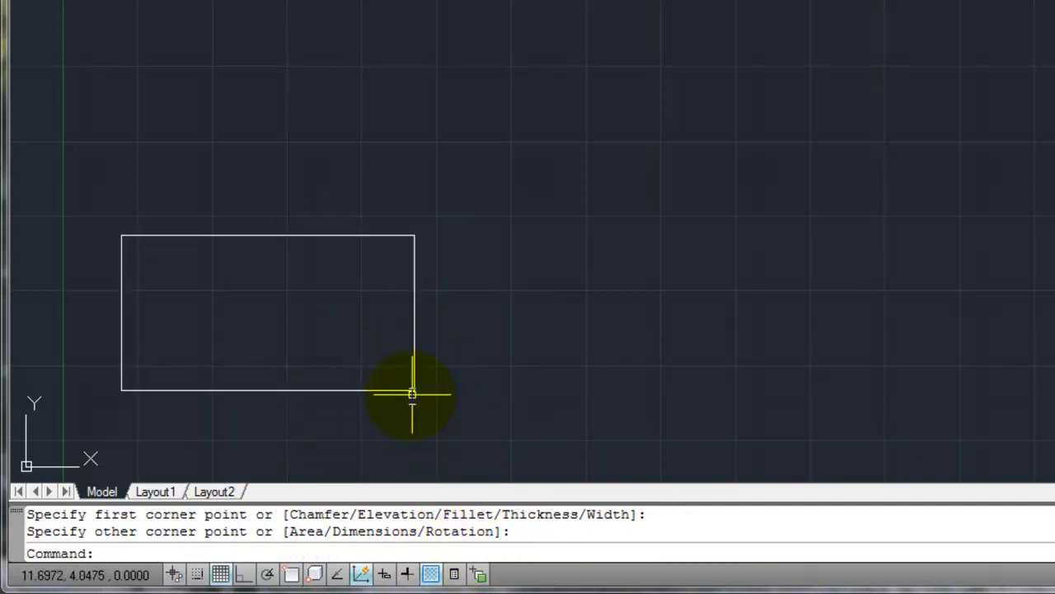
Erase the sharp-cornered rectangle using a crossing selection over its vertical edge.
{"action": "type", "text": "e"}
{"action": "key", "text": "Return"}
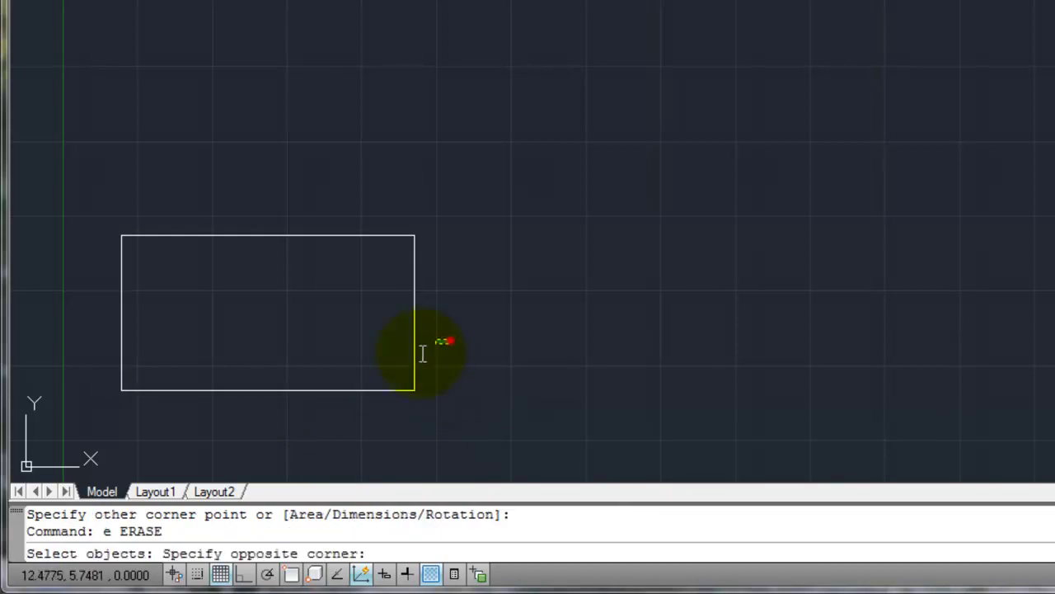
{"action": "left_click", "coordinate": [450, 341]}
{"action": "left_click", "coordinate": [363, 363]}
{"action": "key", "text": "Return"}
{"action": "type", "text": "rec"}
{"action": "key", "text": "Return"}
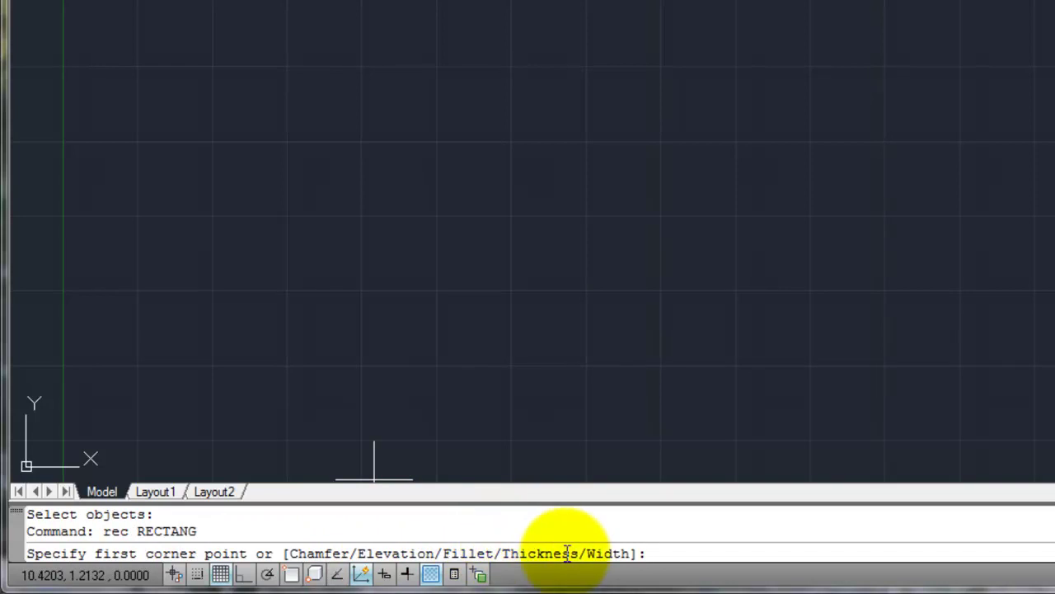
{"action": "type", "text": "rec"}
{"action": "key", "text": "Return"}
{"action": "left_click", "coordinate": [212, 372]}
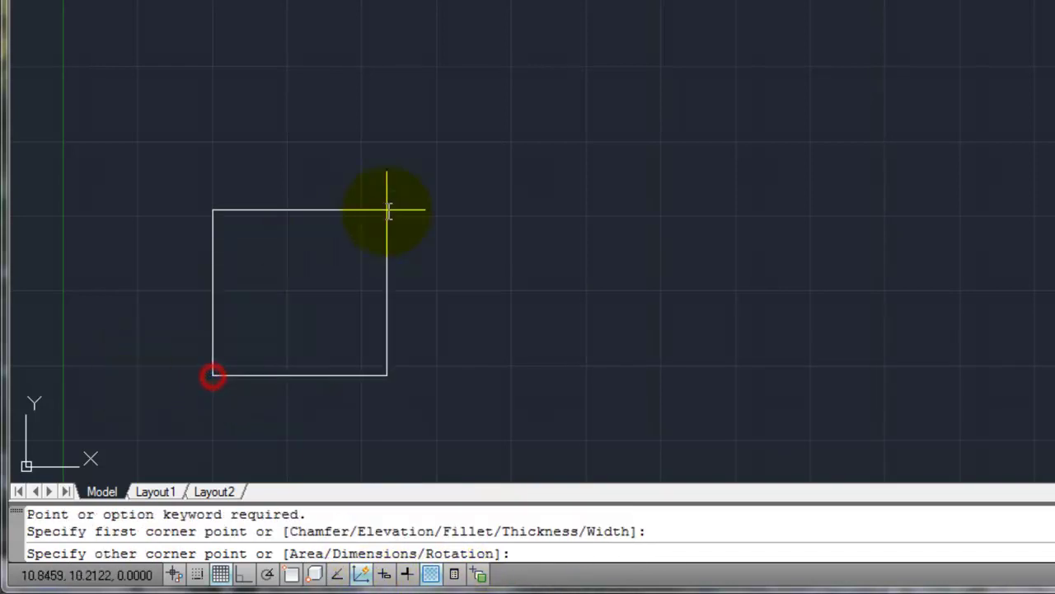
{"action": "key", "text": "Escape"}
Try the Rectangle command's Elevation option by picking a point for the elevation, and cancel the command.
{"action": "type", "text": "re"}
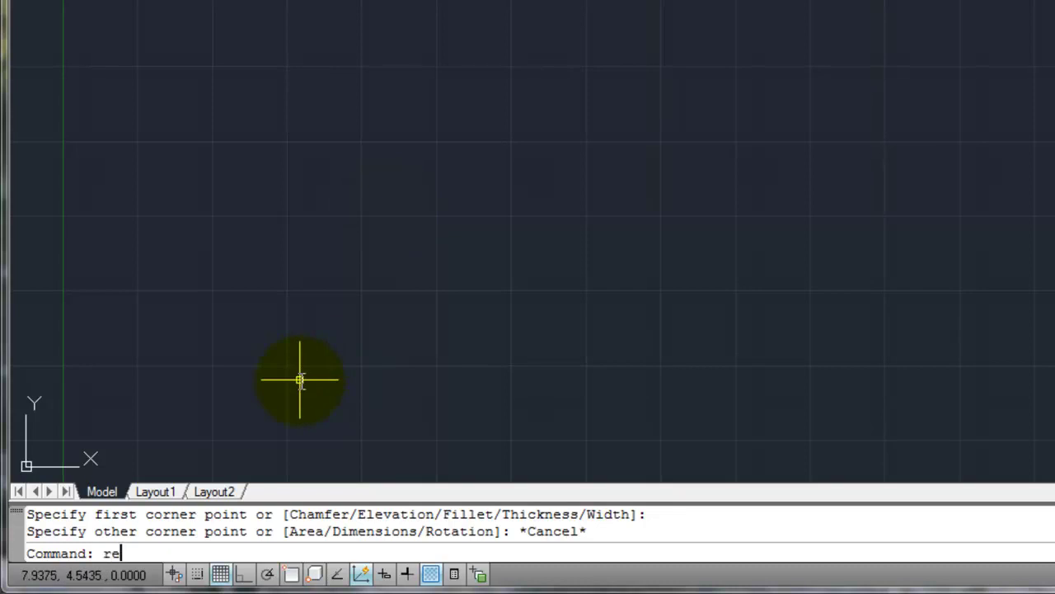
{"action": "type", "text": "c"}
{"action": "key", "text": "Return"}
{"action": "type", "text": "e"}
{"action": "key", "text": "Return"}
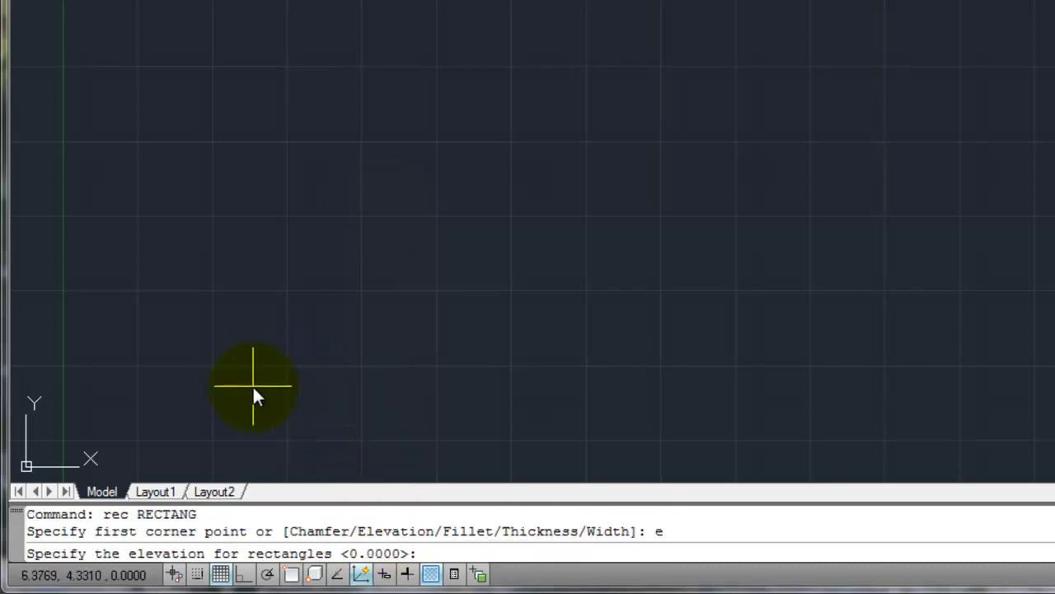
{"action": "left_click", "coordinate": [194, 380]}
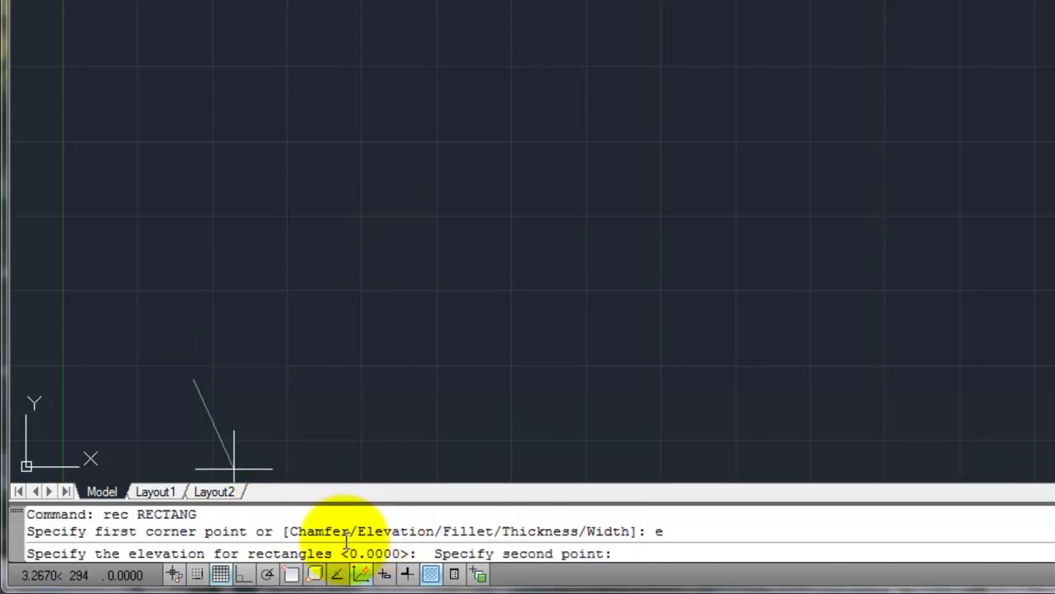
{"action": "key", "text": "Escape"}
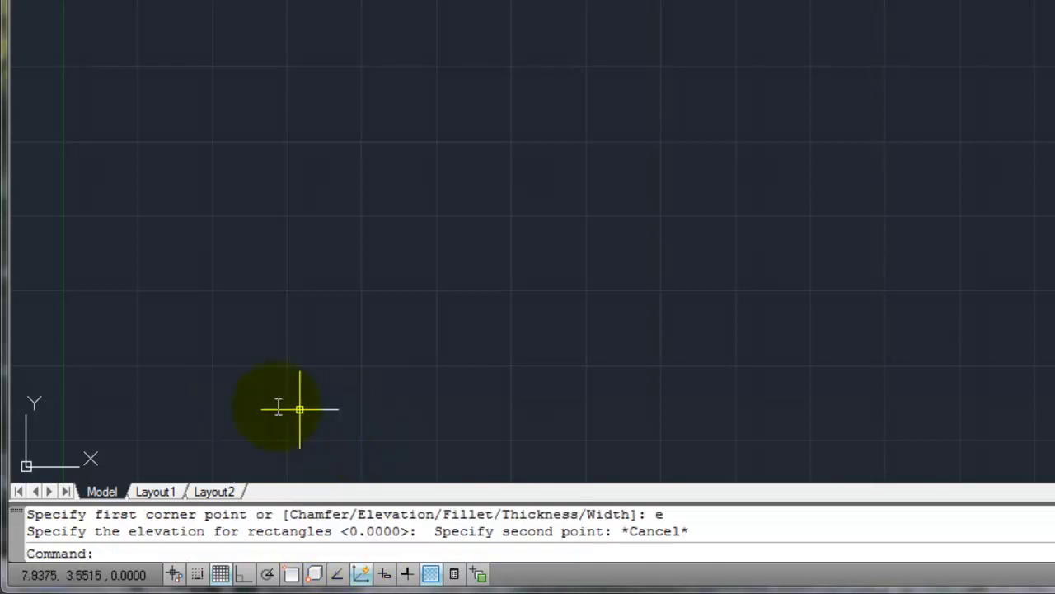
{"action": "key", "text": "Escape"}
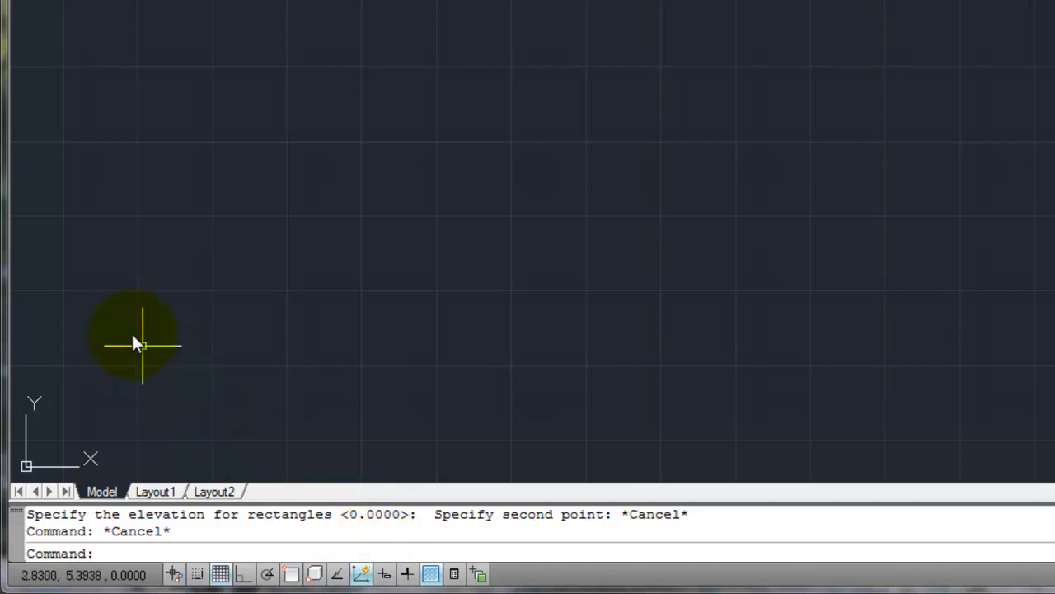
{"action": "type", "text": "rec"}
{"action": "key", "text": "Return"}
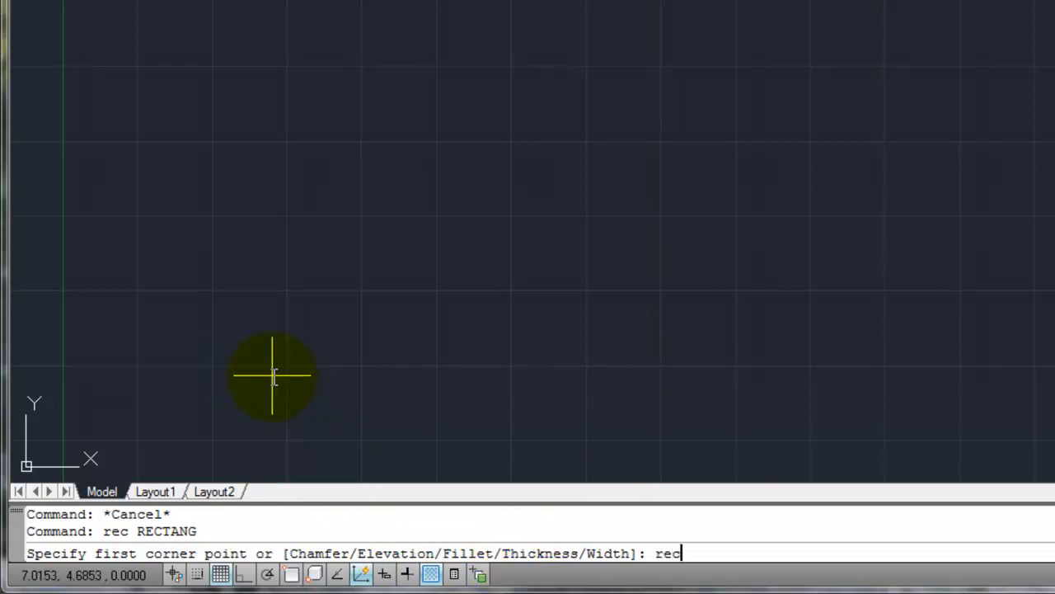
{"action": "type", "text": "c"}
{"action": "key", "text": "Return"}
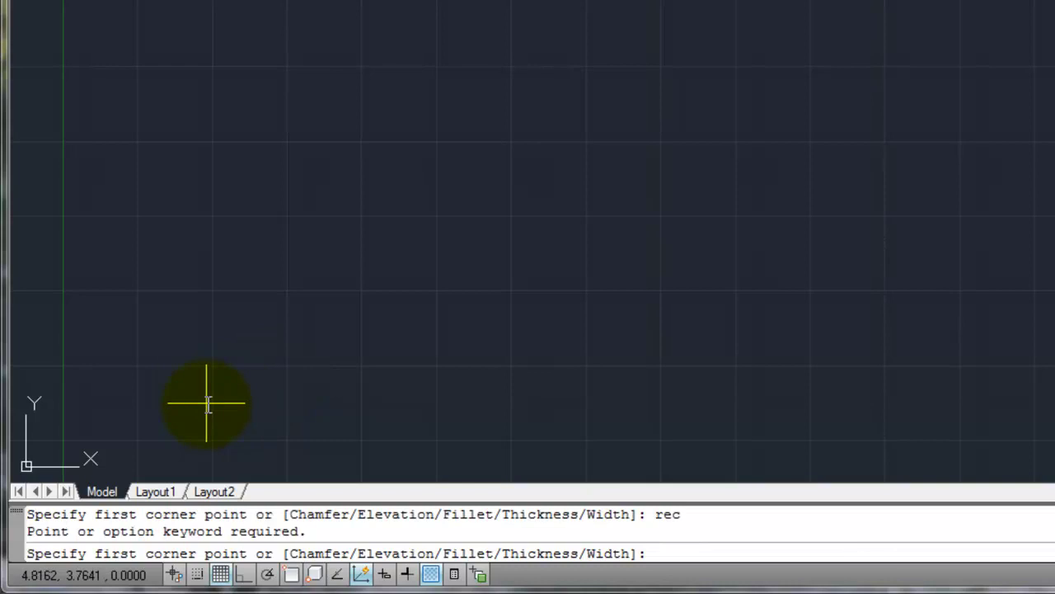
{"action": "key", "text": "Escape"}
Draw a rectangle with a thickness of 0.5 by using the Thickness option and picking two opposite corners.
{"action": "type", "text": "rec"}
{"action": "key", "text": "Return"}
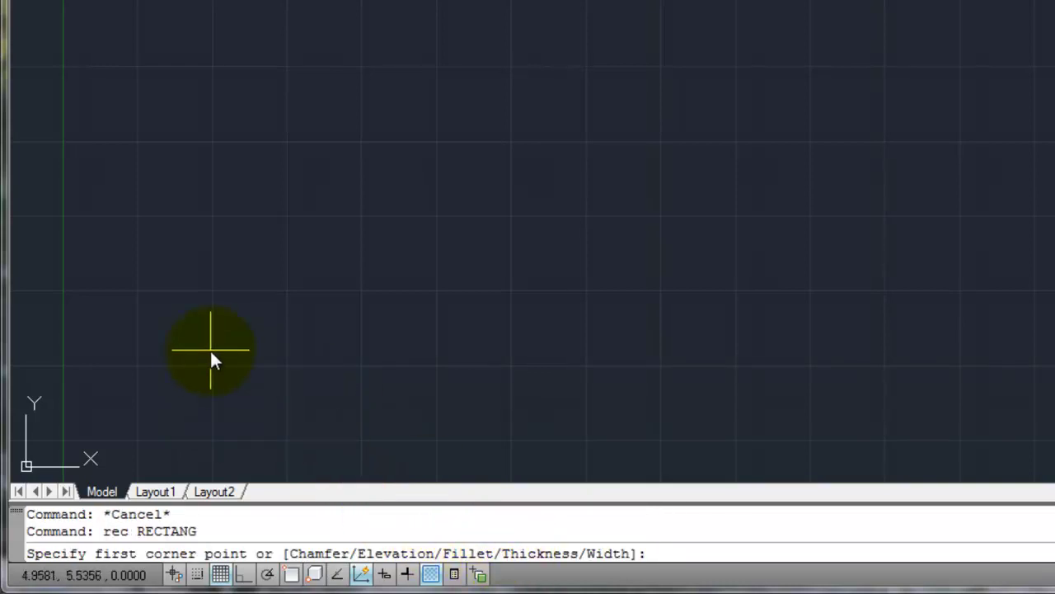
{"action": "type", "text": "t"}
{"action": "key", "text": "Return"}
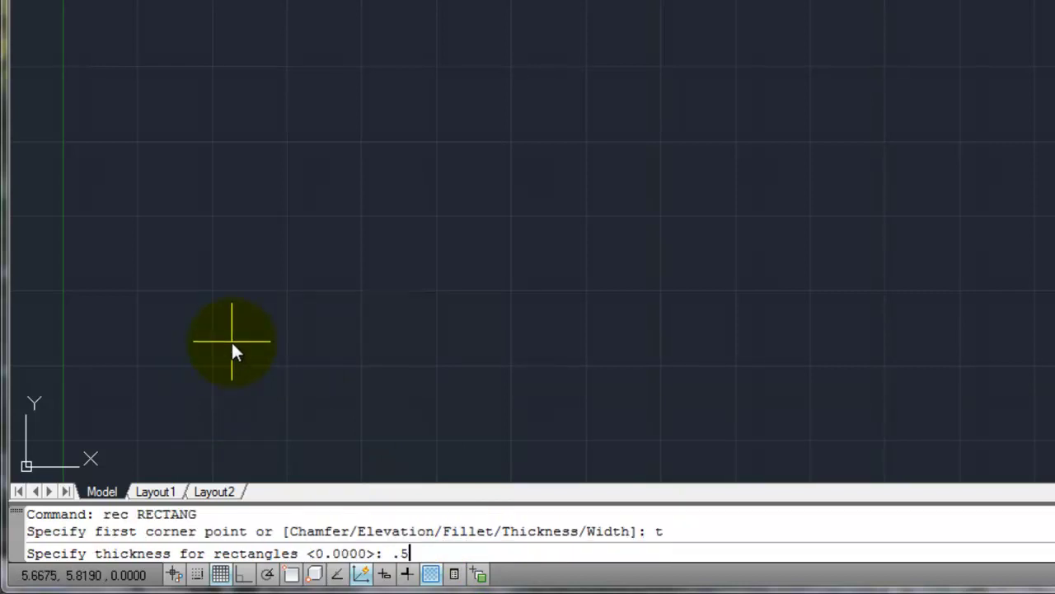
{"action": "type", "text": ".5"}
{"action": "key", "text": "Return"}
{"action": "left_click", "coordinate": [172, 353]}
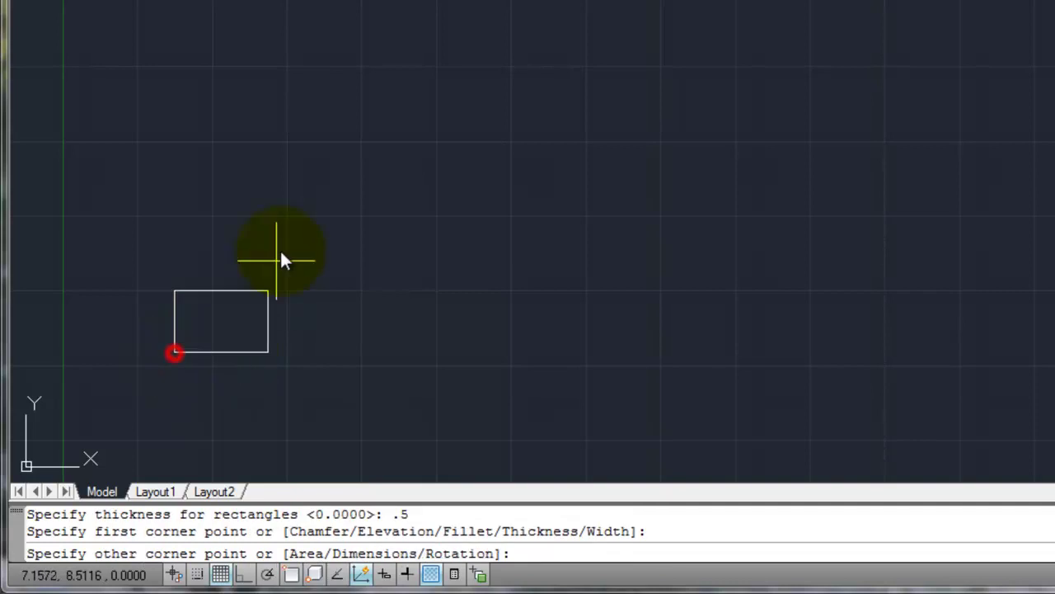
{"action": "left_click", "coordinate": [380, 170]}
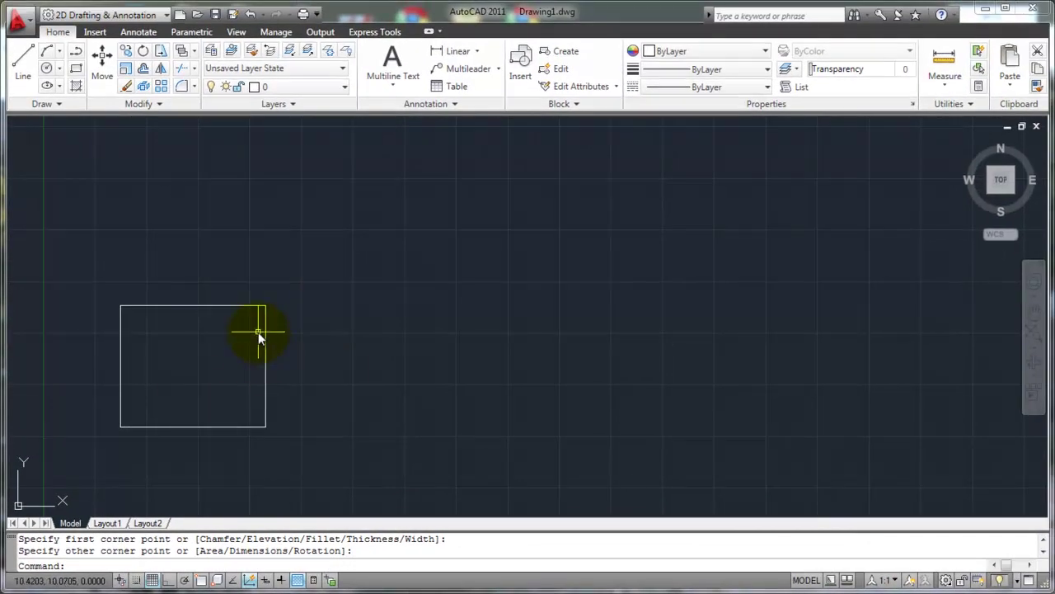
View the thick rectangle from the southeast isometric direction, highlight it with a crossing selection over its front corner, and clear the selection.
{"action": "left_click", "coordinate": [1014, 193]}
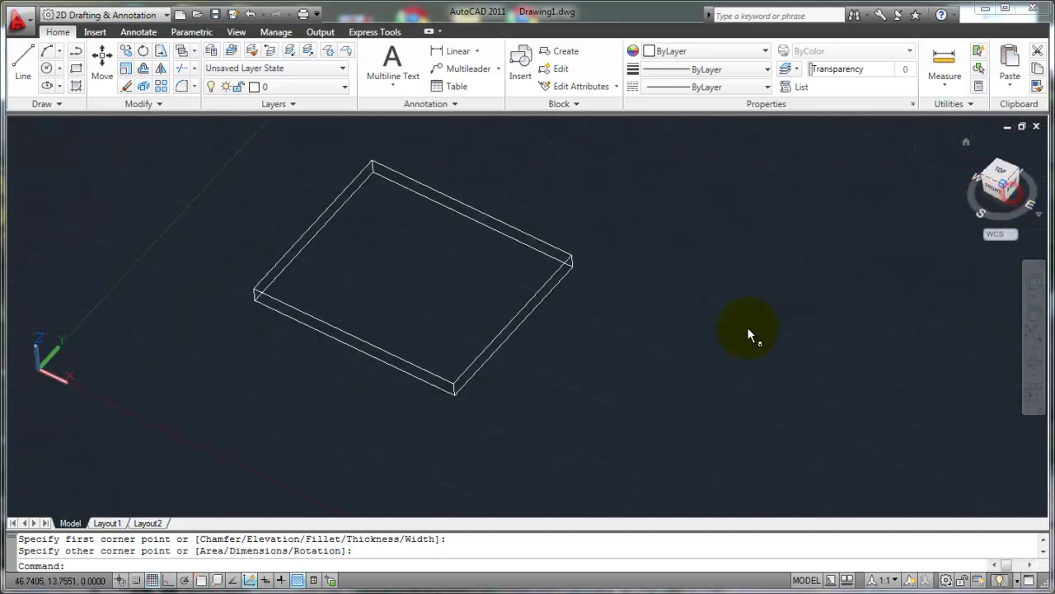
{"action": "left_click", "coordinate": [551, 399]}
{"action": "left_click", "coordinate": [523, 438]}
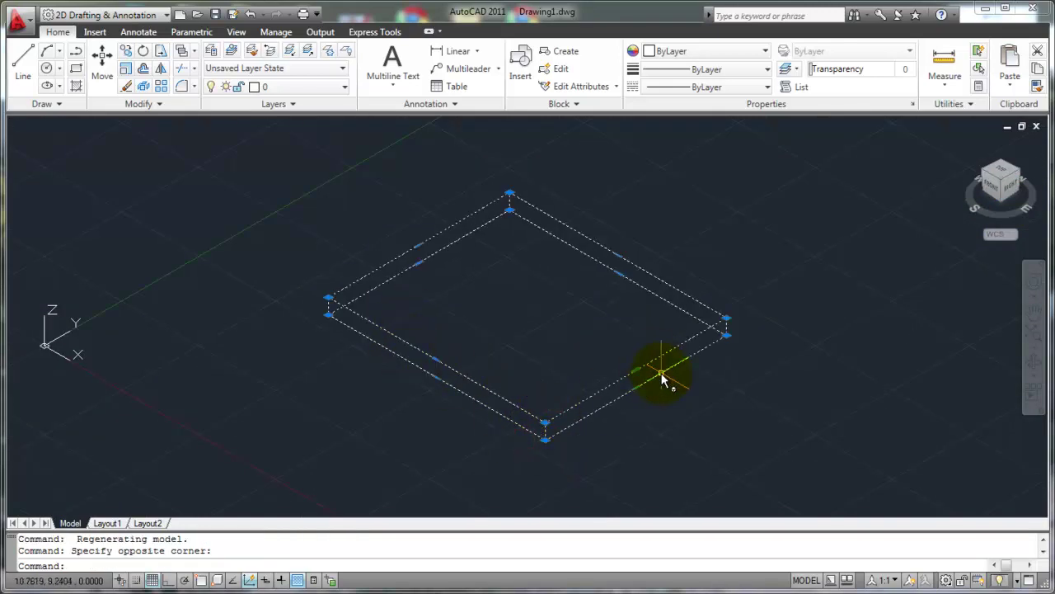
{"action": "key", "text": "Escape"}
{"action": "key", "text": "Escape"}
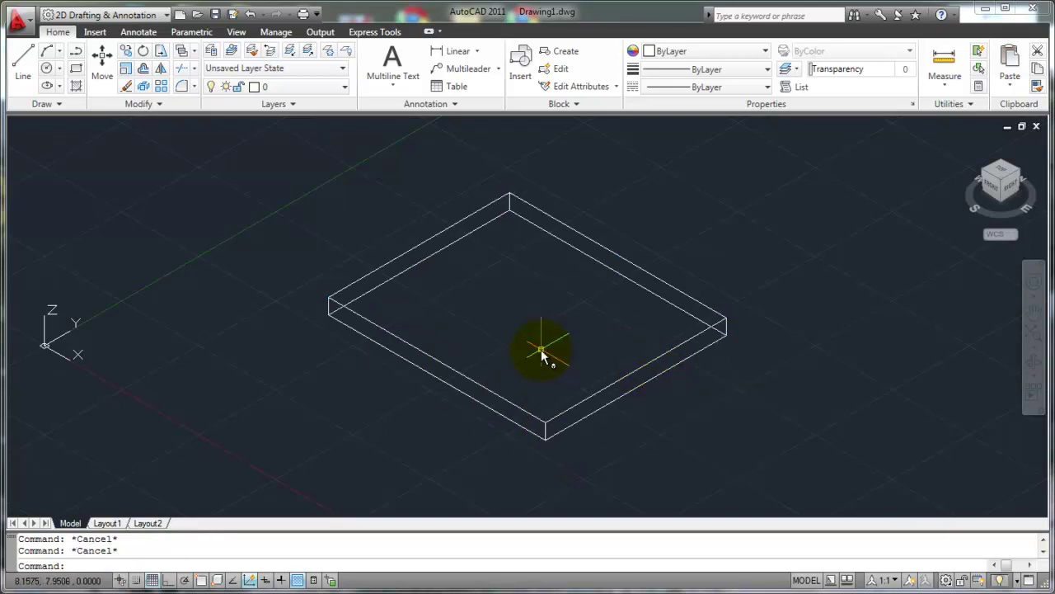
Undo the isometric view change and the drawing of the thick rectangle.
{"action": "type", "text": "u"}
{"action": "key", "text": "Return"}
{"action": "key", "text": "Return"}
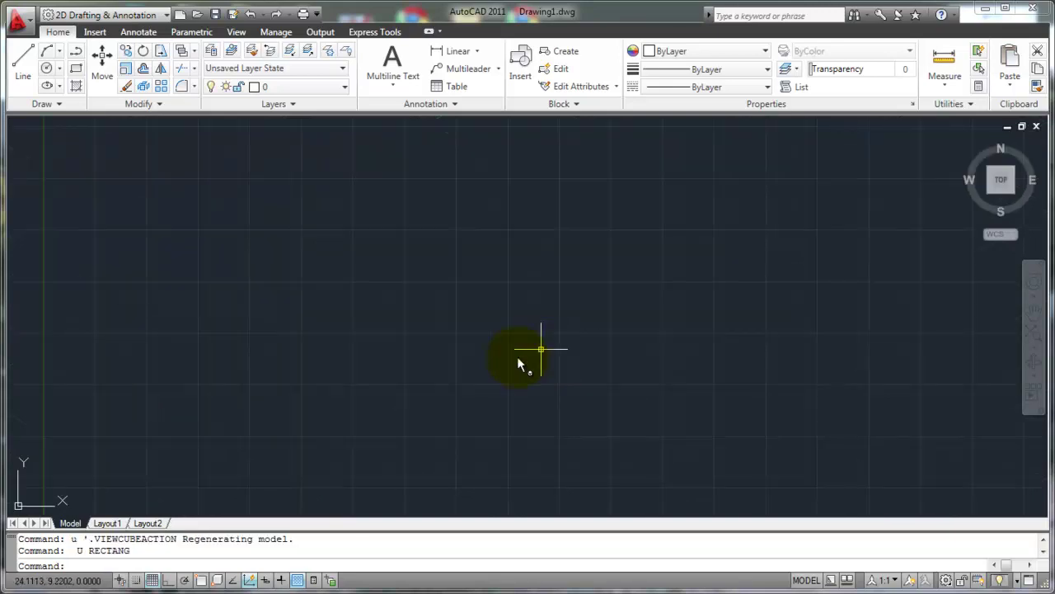
Check the Rectangle command's current thickness mode on the command line and cancel the command.
{"action": "type", "text": "rec"}
{"action": "key", "text": "Return"}
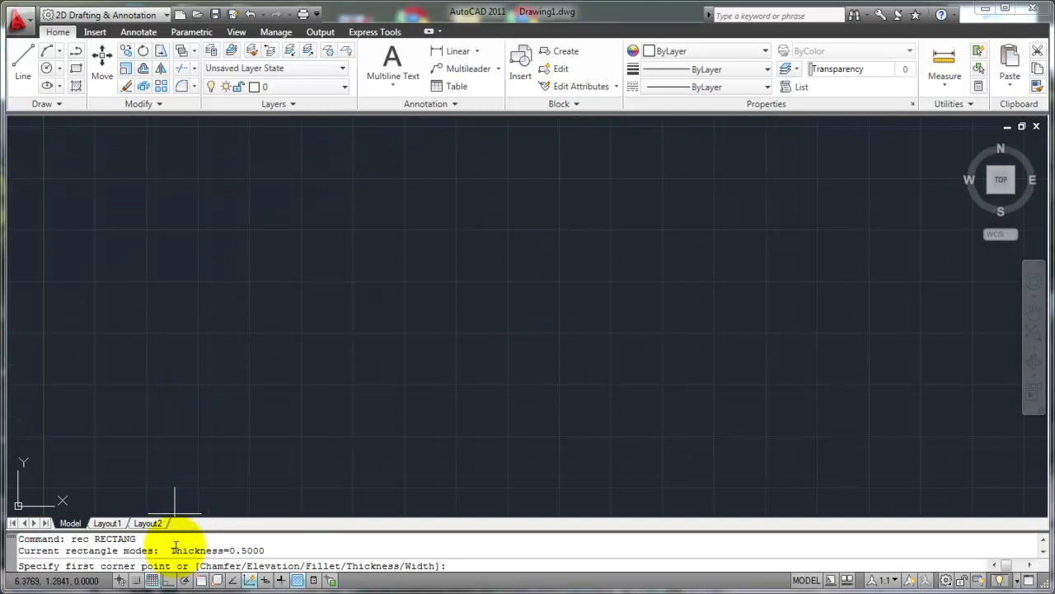
{"action": "left_click_drag", "start_coordinate": [270, 549], "coordinate": [174, 554]}
{"action": "key", "text": "Escape"}
{"action": "key", "text": "Escape"}
{"action": "type", "text": "rec"}
{"action": "key", "text": "Return"}
{"action": "left_click", "coordinate": [110, 457]}
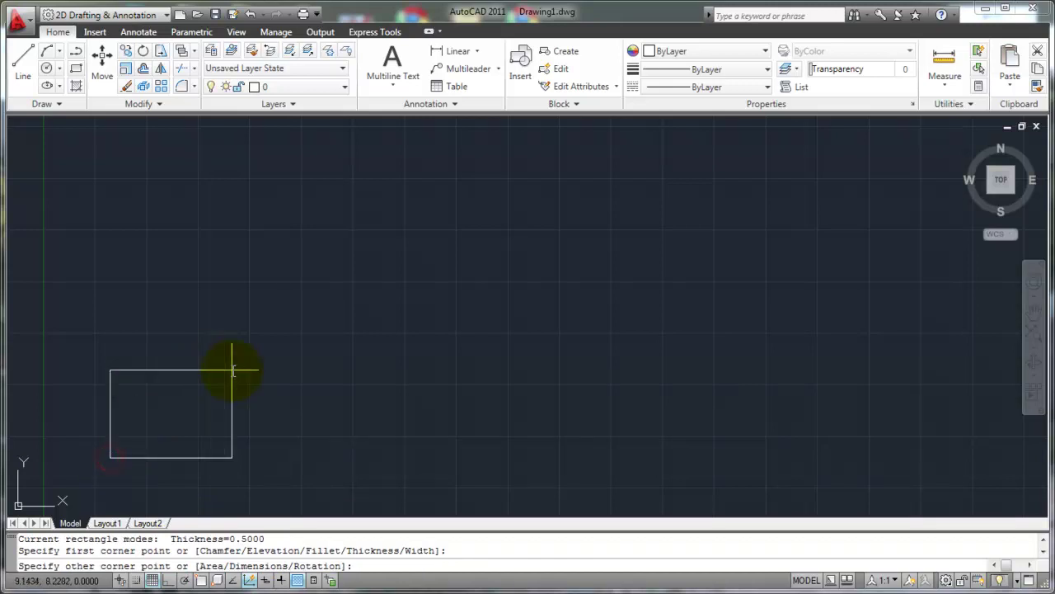
{"action": "key", "text": "Escape"}
{"action": "key", "text": "Escape"}
Draw a flat rectangle by setting the thickness to 0 and picking two opposite corners.
{"action": "type", "text": "rec"}
{"action": "key", "text": "Return"}
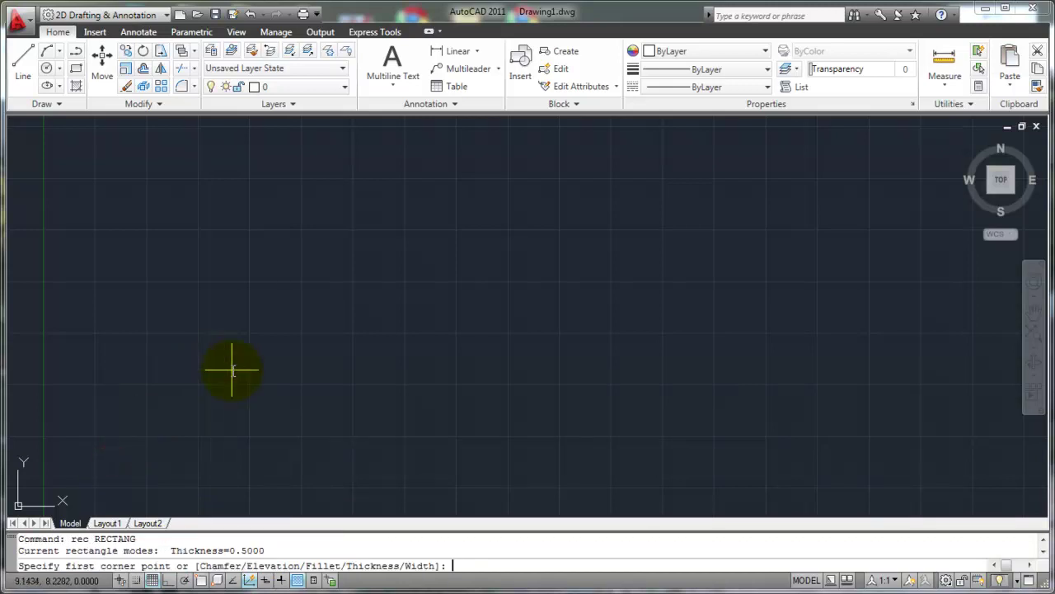
{"action": "type", "text": "t"}
{"action": "key", "text": "Return"}
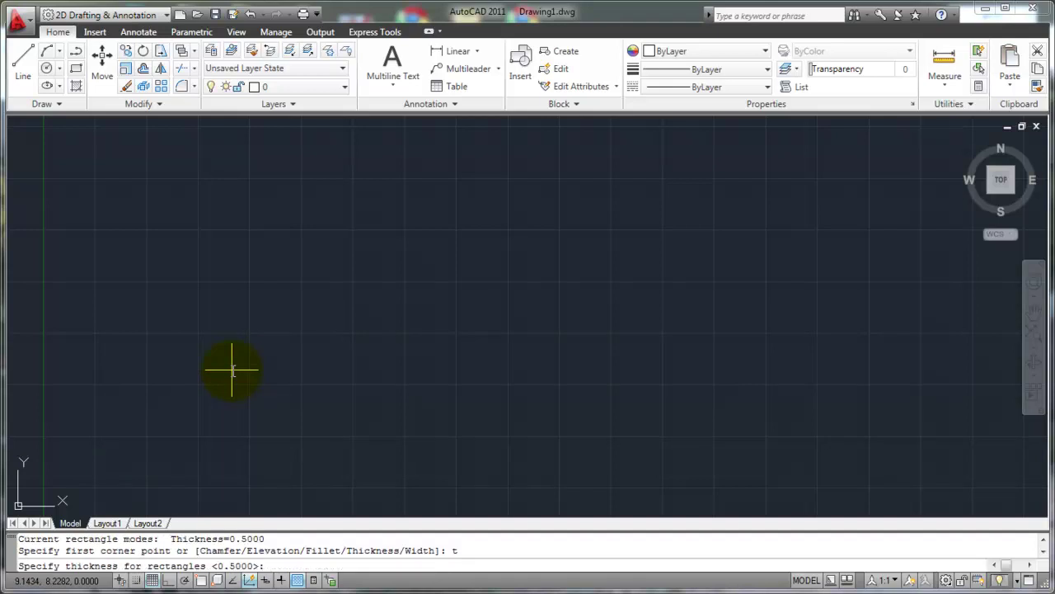
{"action": "key", "text": "Return"}
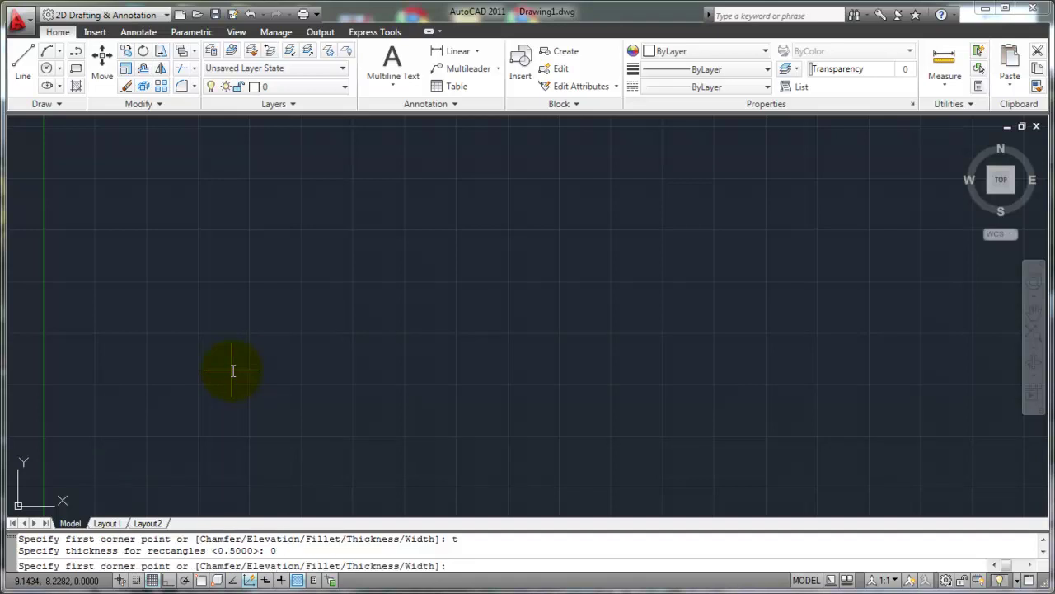
{"action": "left_click", "coordinate": [123, 424]}
{"action": "left_click", "coordinate": [233, 325]}
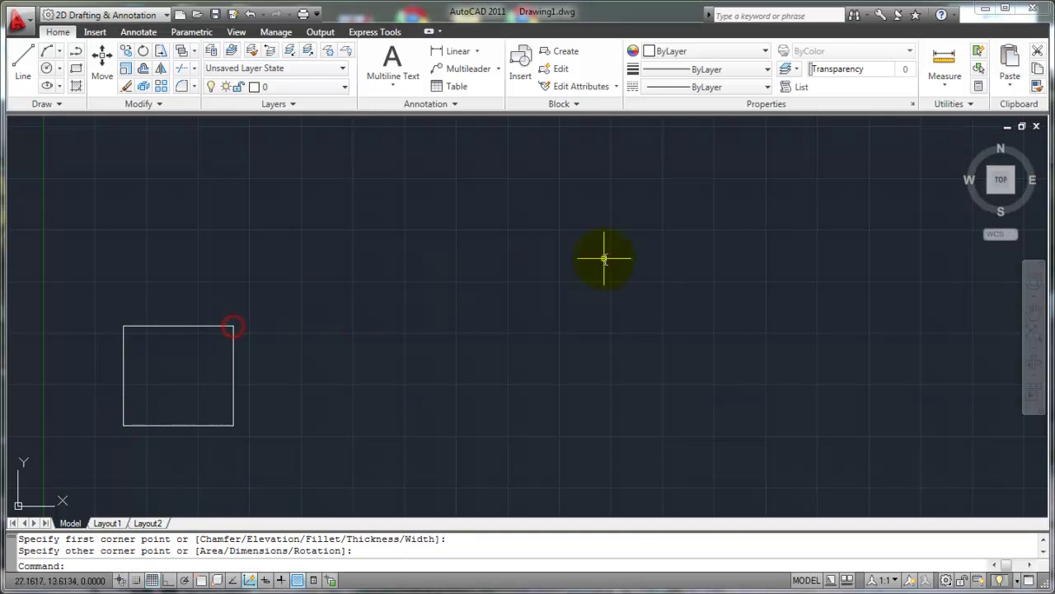
Inspect the flat rectangle from the southeast isometric direction and undo the view change.
{"action": "left_click", "coordinate": [1014, 191]}
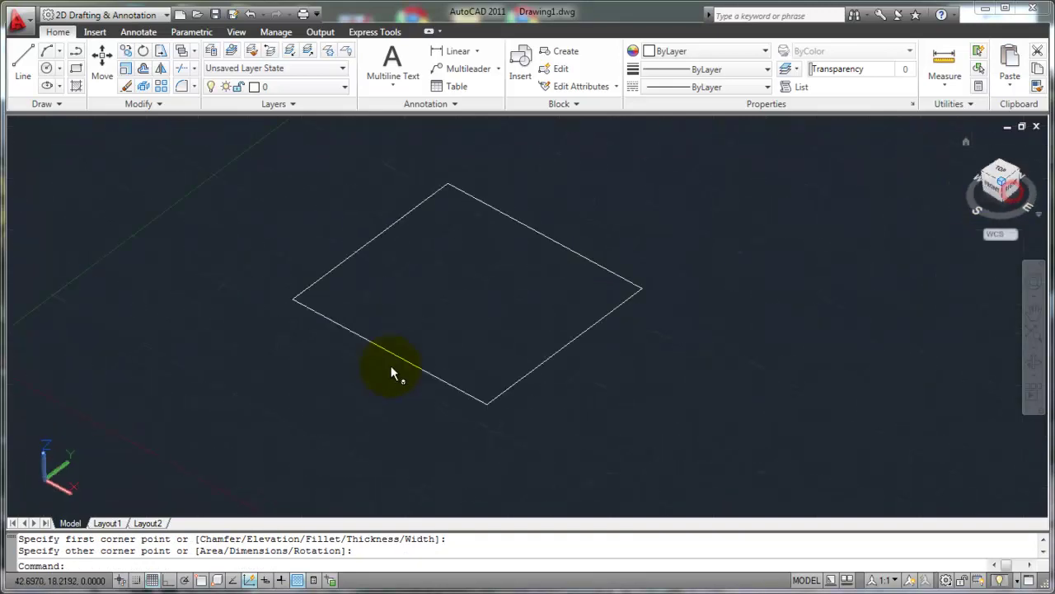
{"action": "type", "text": "u"}
{"action": "key", "text": "Return"}
Erase the flat rectangle using a crossing selection over its upper-right corner.
{"action": "type", "text": "e"}
{"action": "key", "text": "Return"}
{"action": "left_click", "coordinate": [262, 300]}
{"action": "left_click", "coordinate": [193, 365]}
{"action": "right_click", "coordinate": [190, 367]}
Draw a rectangle with a 0.2 line width by picking two opposite corners.
{"action": "type", "text": "rec"}
{"action": "key", "text": "Return"}
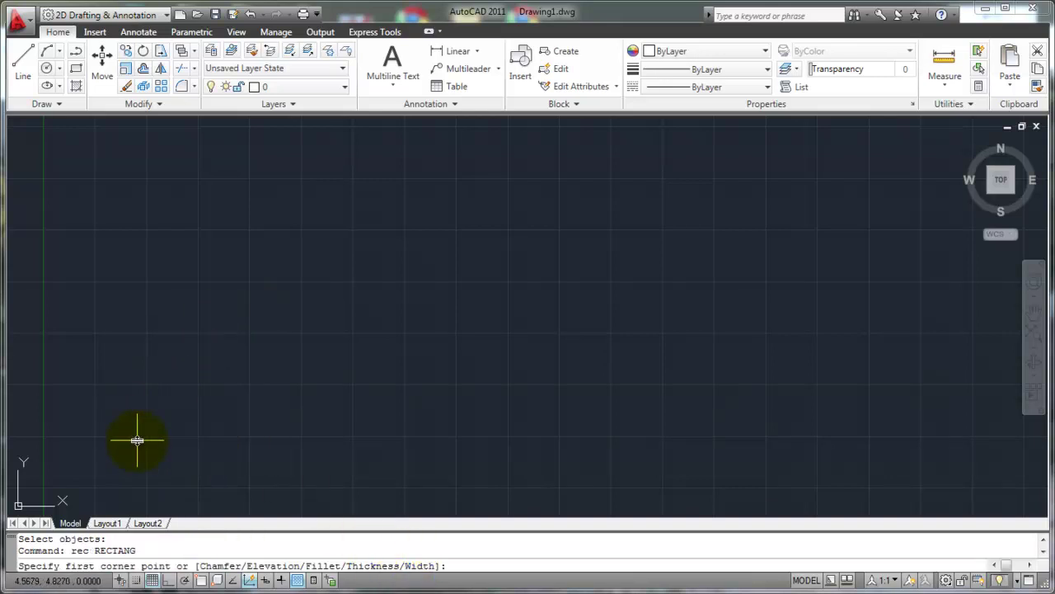
{"action": "type", "text": "w"}
{"action": "key", "text": "Return"}
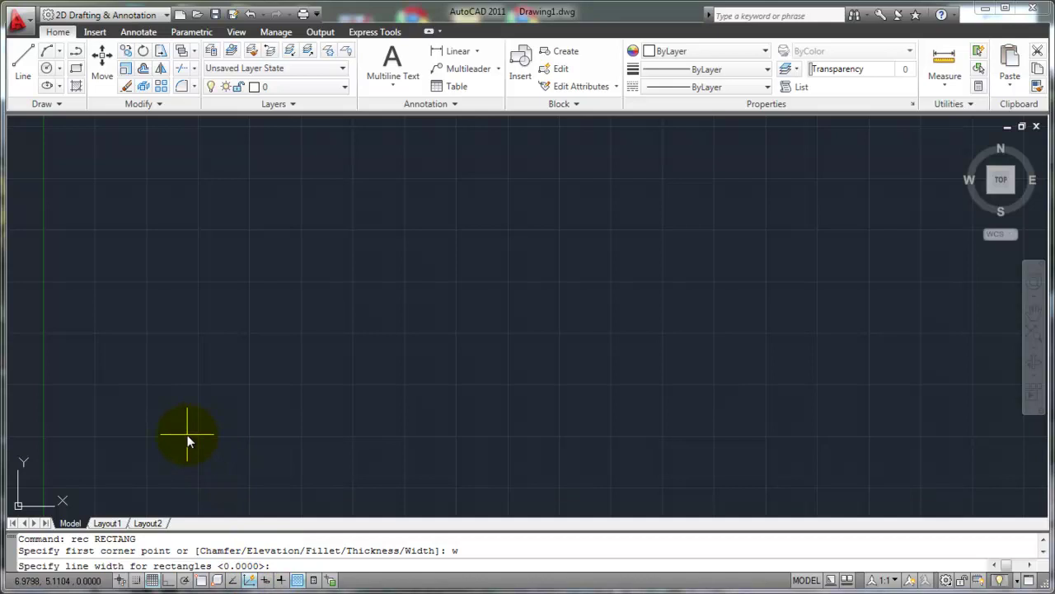
{"action": "key", "text": "Return"}
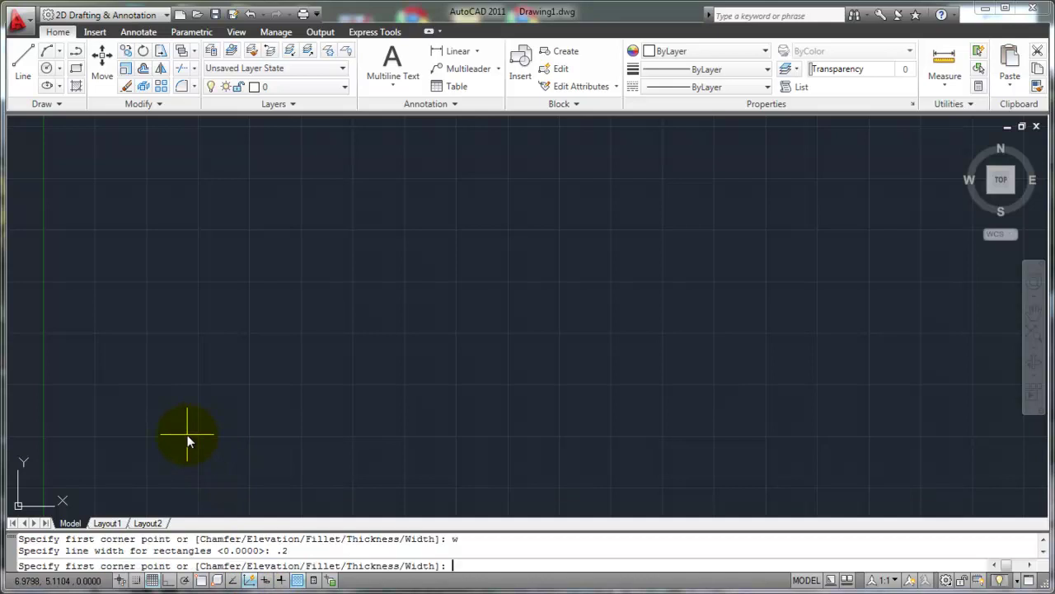
{"action": "left_click", "coordinate": [103, 464]}
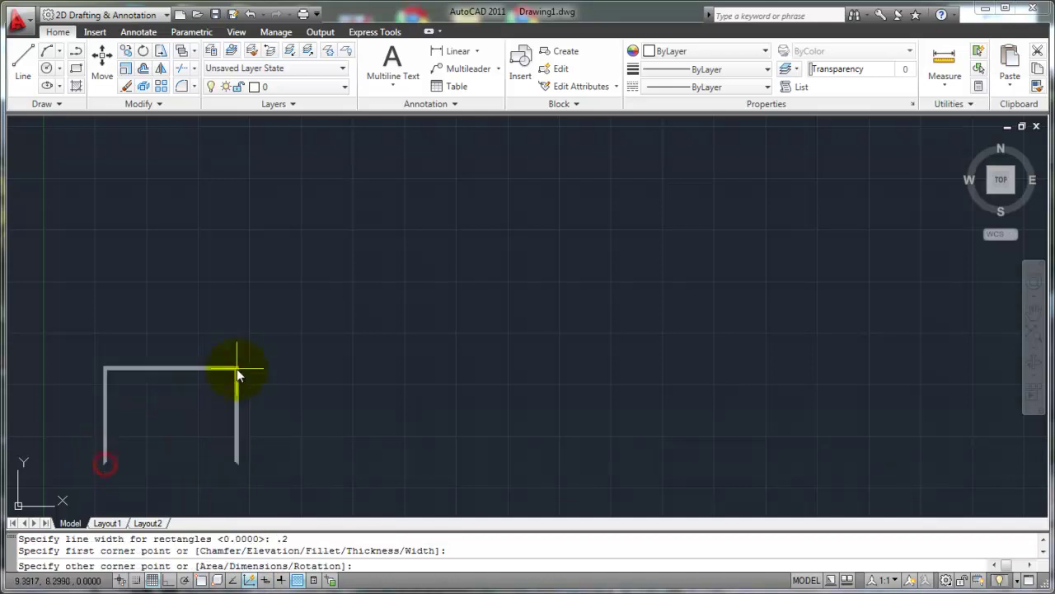
{"action": "left_click", "coordinate": [277, 336]}
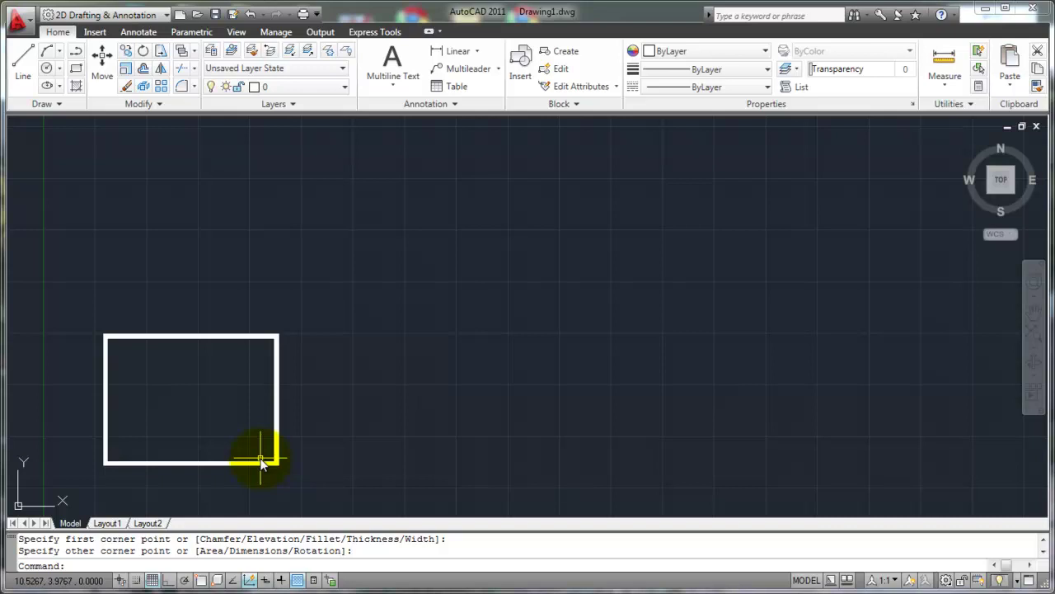
Select the wide-line rectangle with a crossing selection and examine the grip position within the line width at its lower-left corner.
{"action": "type", "text": "z"}
{"action": "key", "text": "Return"}
{"action": "key", "text": "Escape"}
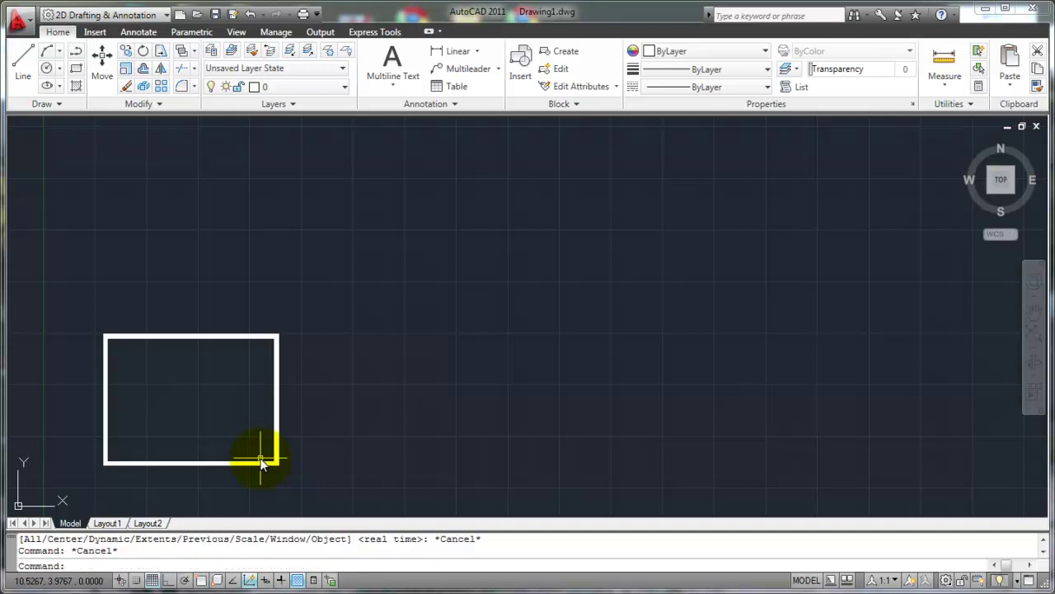
{"action": "type", "text": "z"}
{"action": "key", "text": "Return"}
{"action": "type", "text": "e"}
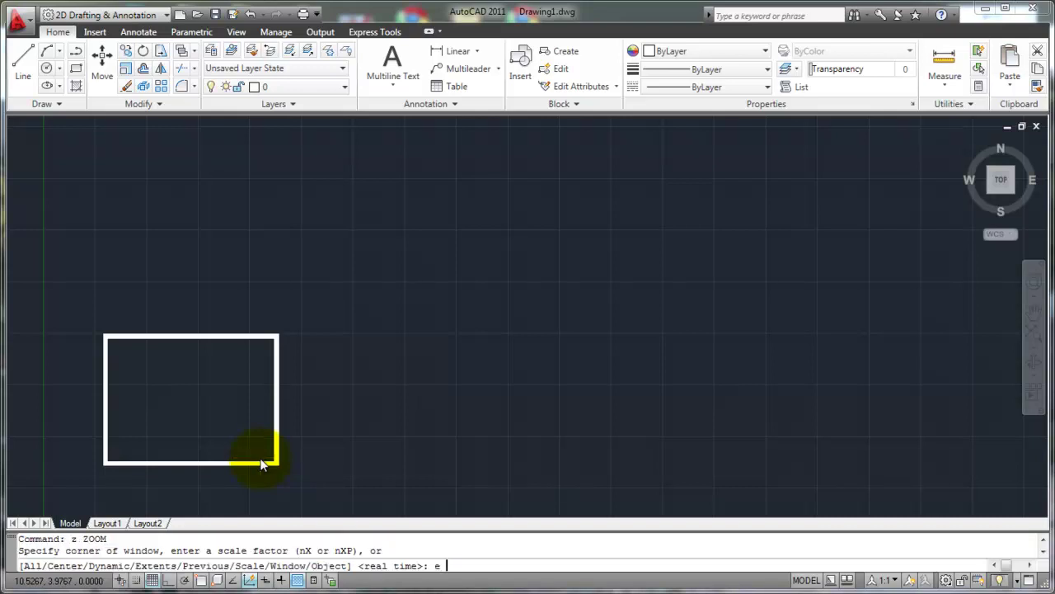
{"action": "key", "text": "Return"}
{"action": "left_click", "coordinate": [302, 406]}
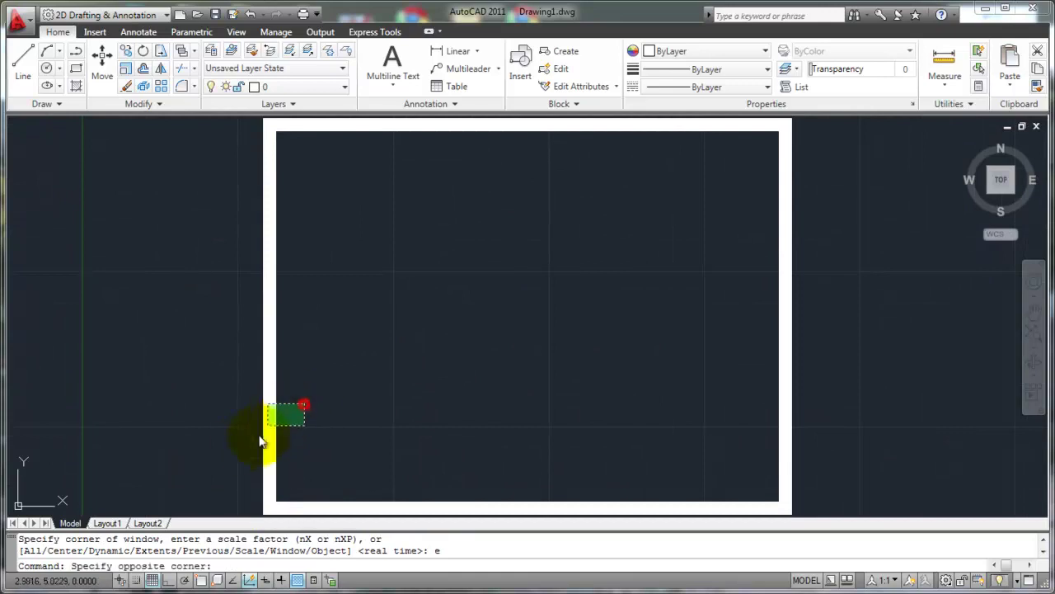
{"action": "left_click", "coordinate": [250, 499]}
{"action": "scroll", "coordinate": [249, 499], "scroll_direction": "up", "scroll_amount": 2}
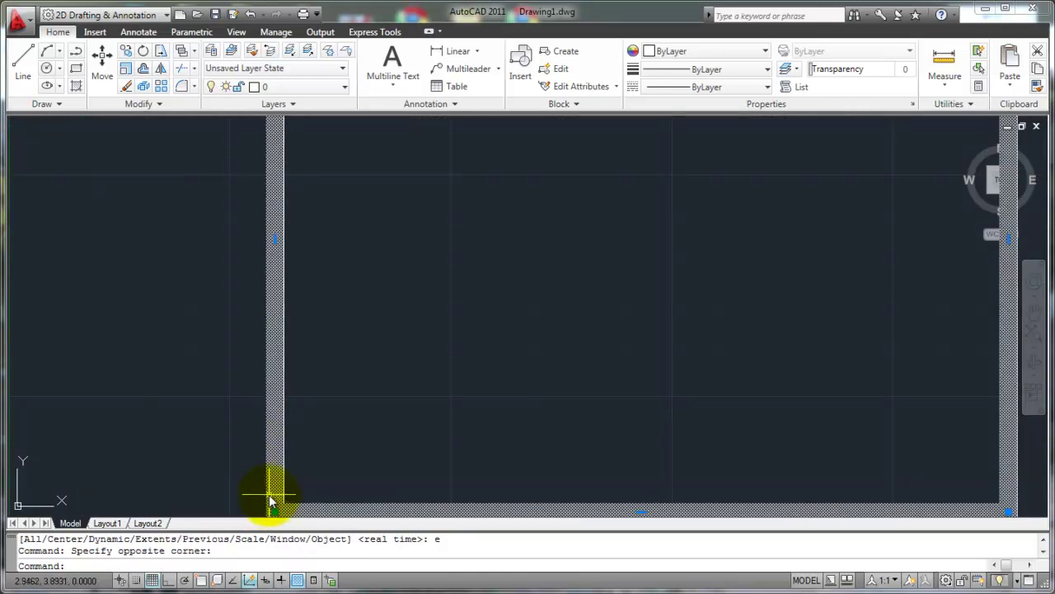
{"action": "middle_click_drag", "start_coordinate": [278, 459], "coordinate": [305, 363]}
{"action": "mouse_move", "coordinate": [305, 389]}
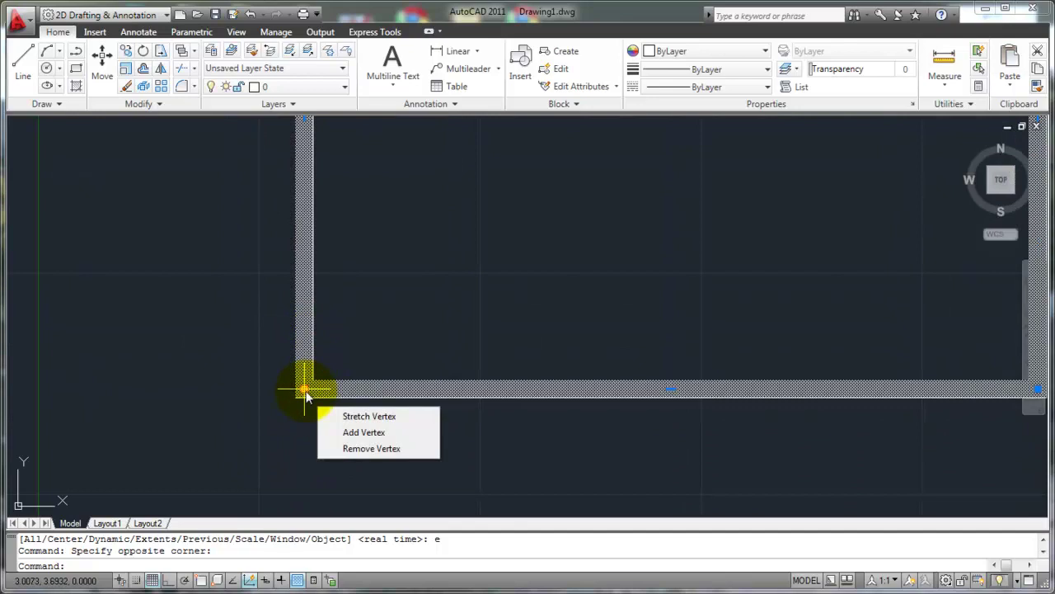
Explode the wide-line rectangle and inspect the edges at its lower-left corner with a crossing selection.
{"action": "type", "text": "explode"}
{"action": "key", "text": "Return"}
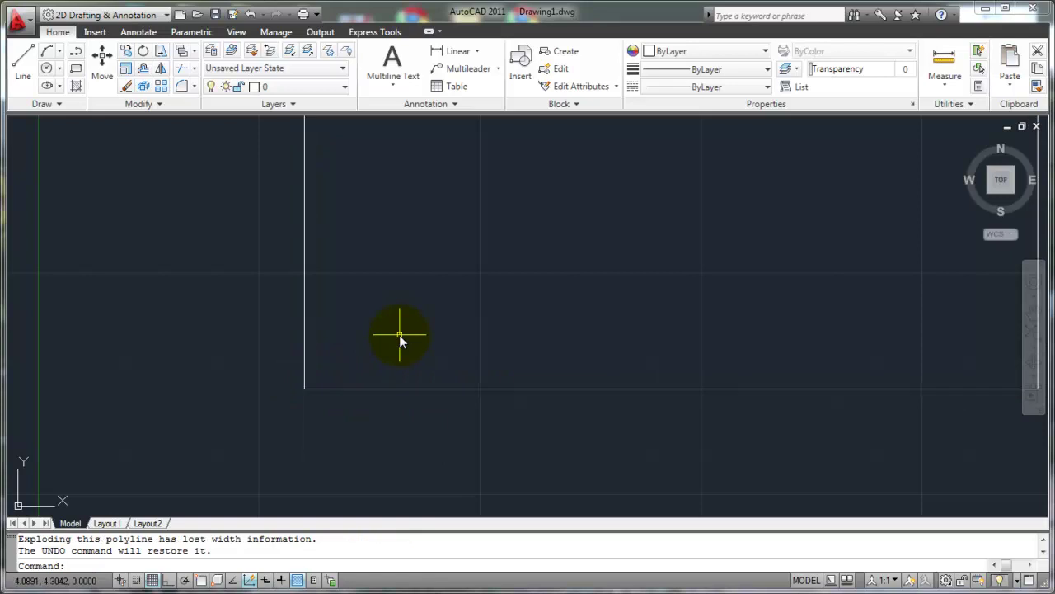
{"action": "left_click", "coordinate": [365, 352]}
{"action": "left_click", "coordinate": [274, 404]}
{"action": "key", "text": "Escape"}
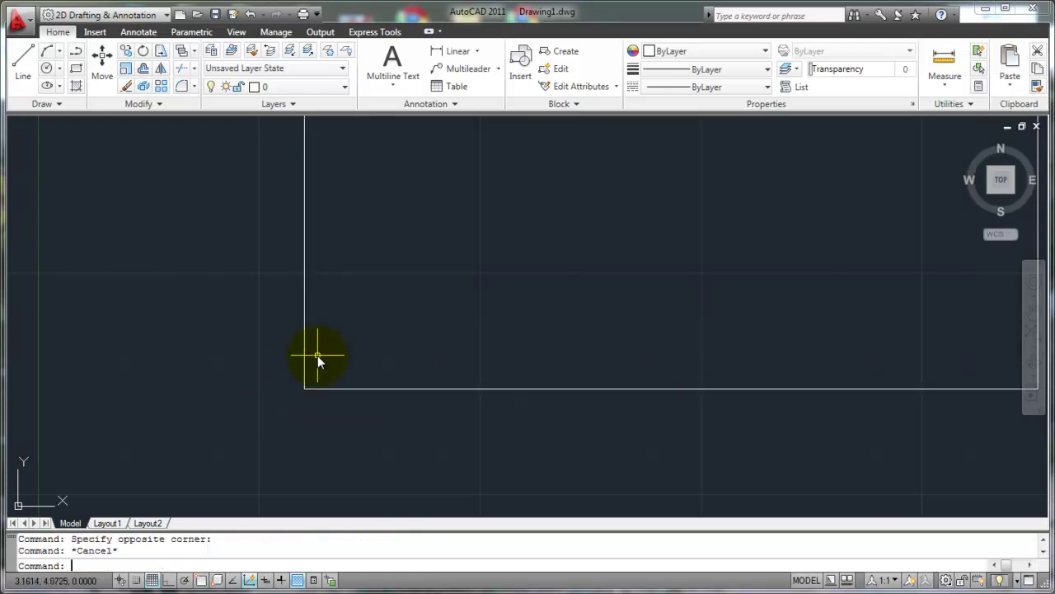
Undo the explosion of the rectangle and the preceding zoom changes.
{"action": "type", "text": "u"}
{"action": "key", "text": "Return"}
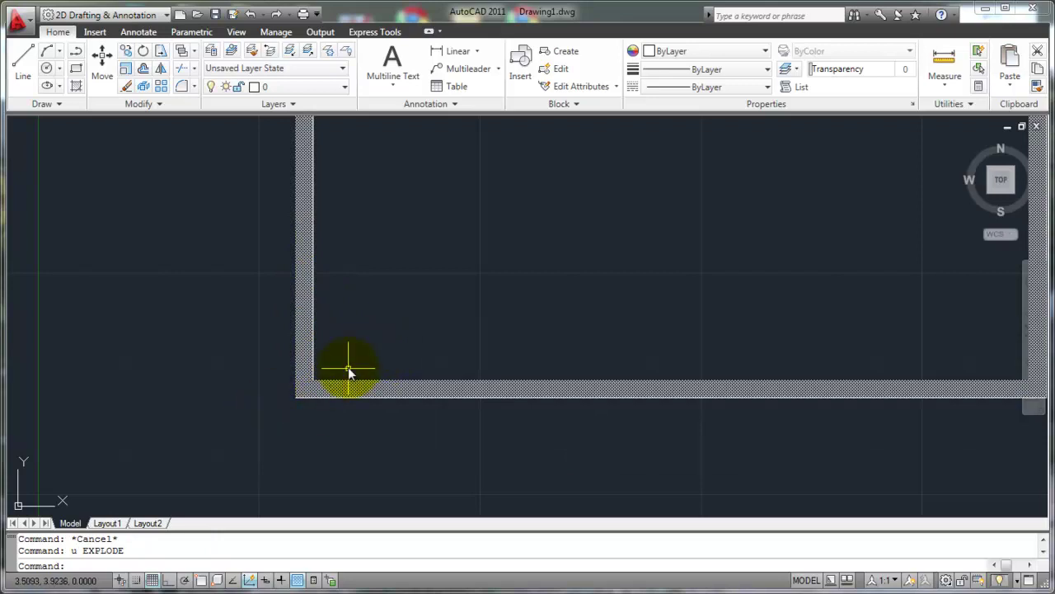
{"action": "key", "text": "Escape"}
{"action": "type", "text": "u"}
{"action": "key", "text": "Return"}
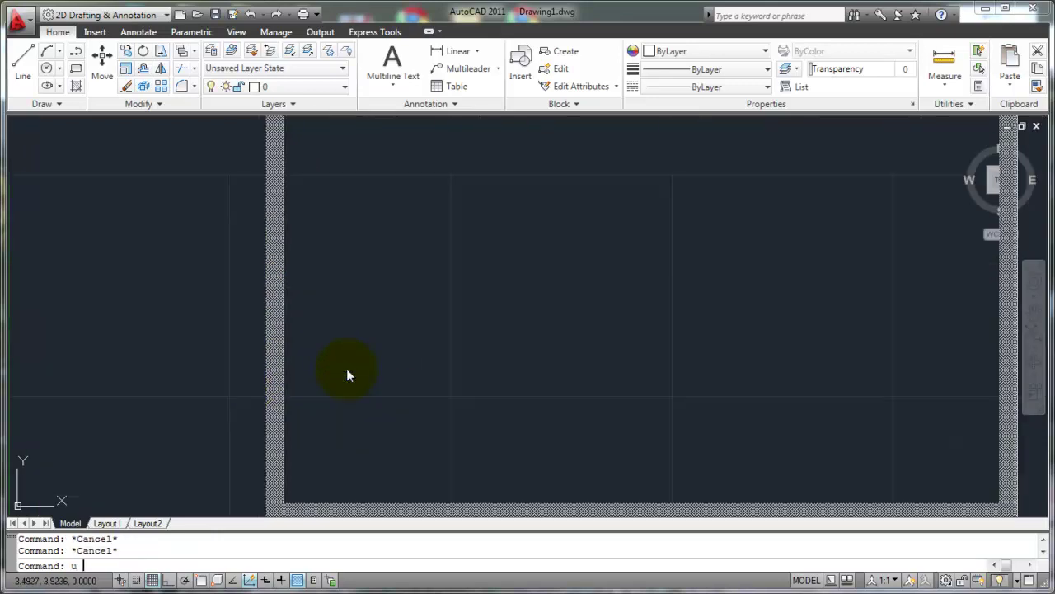
{"action": "type", "text": "u"}
{"action": "key", "text": "Return"}
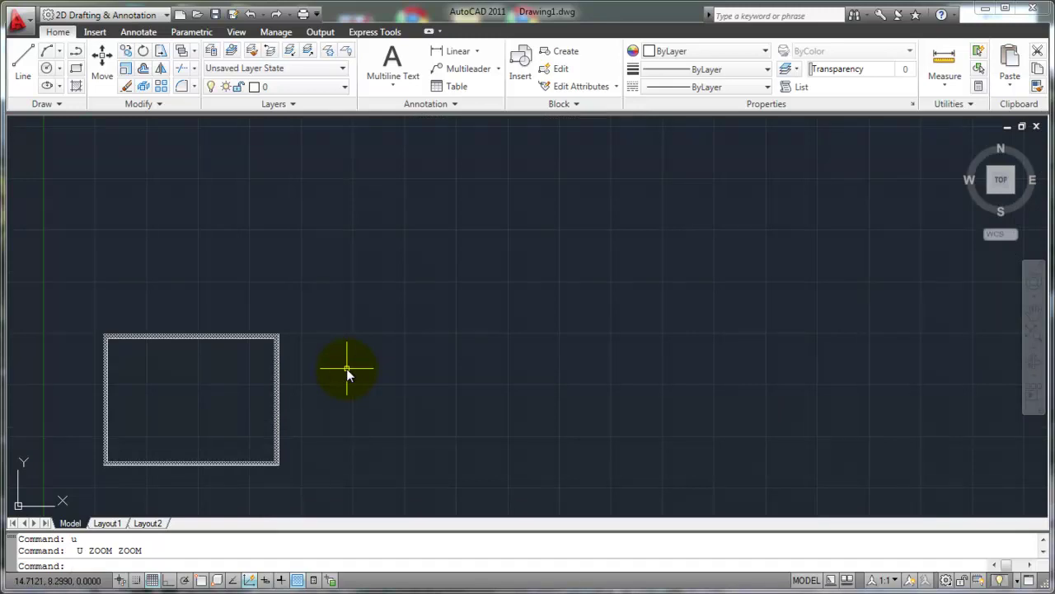
{"action": "key", "text": "Escape"}
{"action": "key", "text": "Escape"}
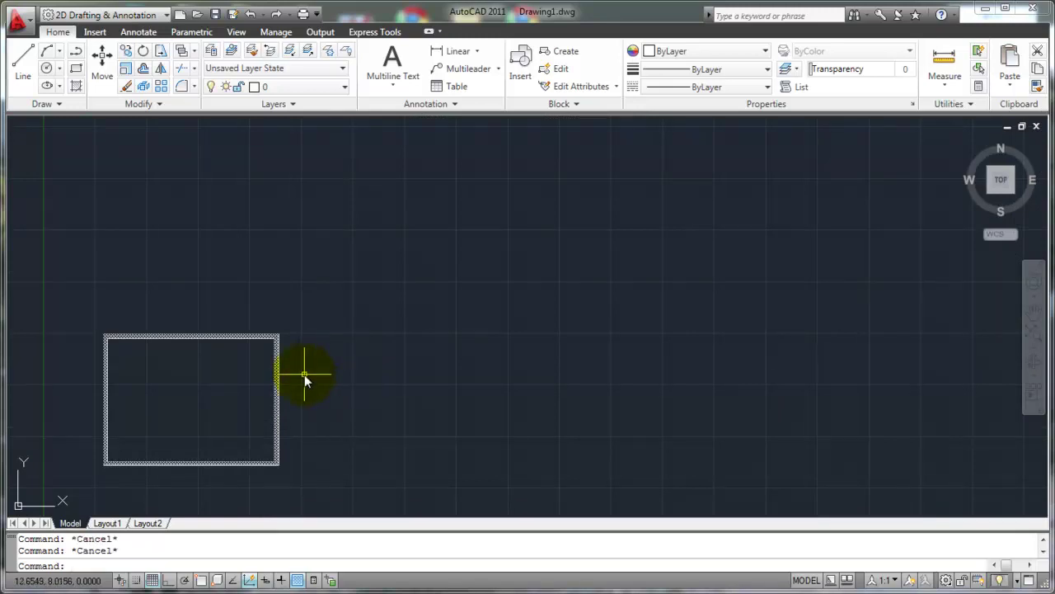
{"action": "type", "text": "e"}
{"action": "key", "text": "Return"}
{"action": "key", "text": "Escape"}
Reset the Rectangle command's line width to 0 and exit the command without drawing.
{"action": "type", "text": "rec"}
{"action": "key", "text": "Return"}
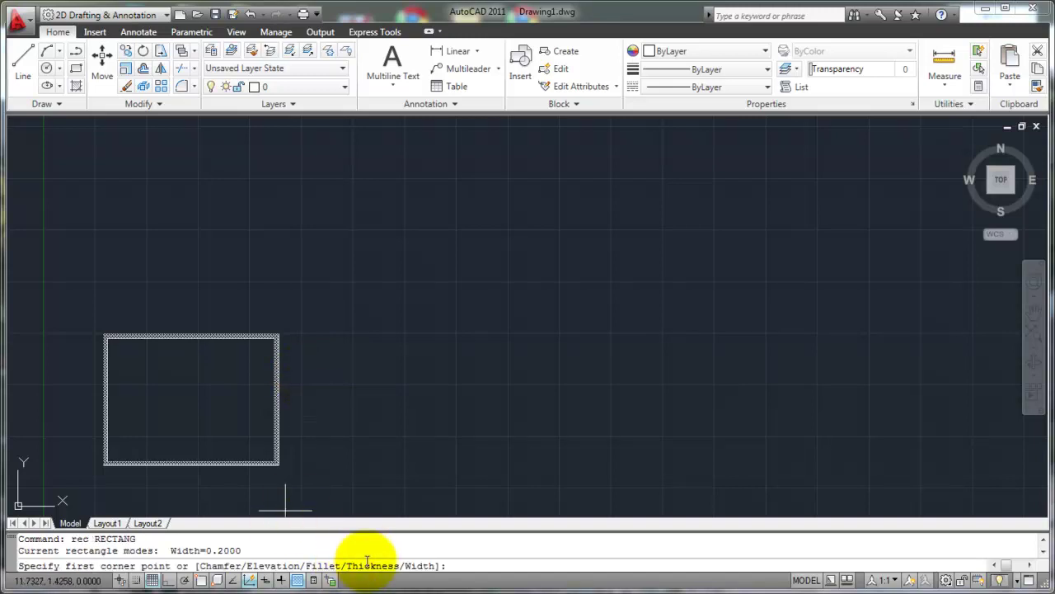
{"action": "type", "text": "w"}
{"action": "key", "text": "Return"}
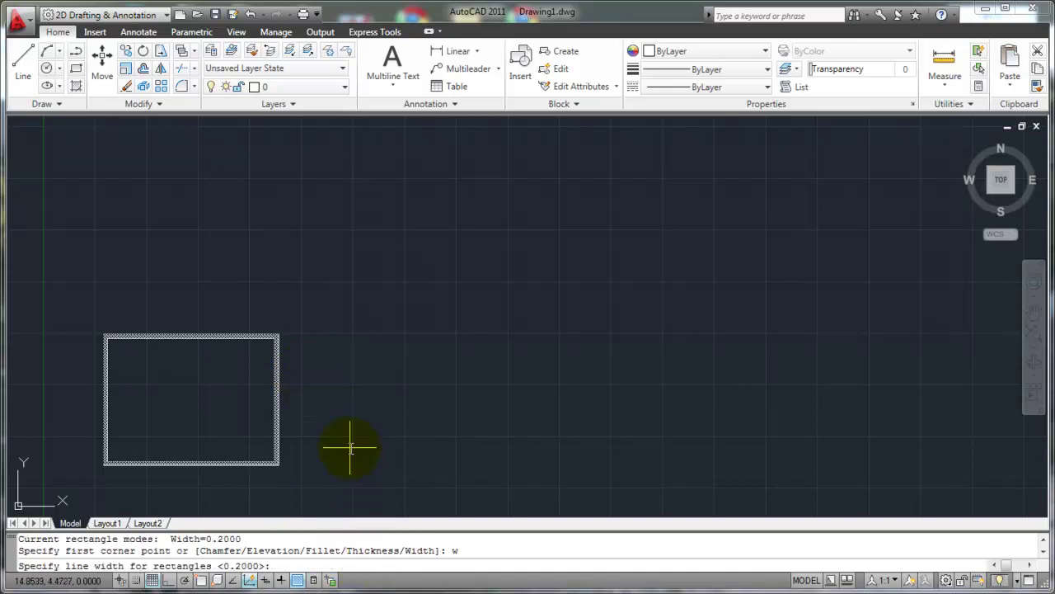
{"action": "key", "text": "Return"}
{"action": "key", "text": "Return"}
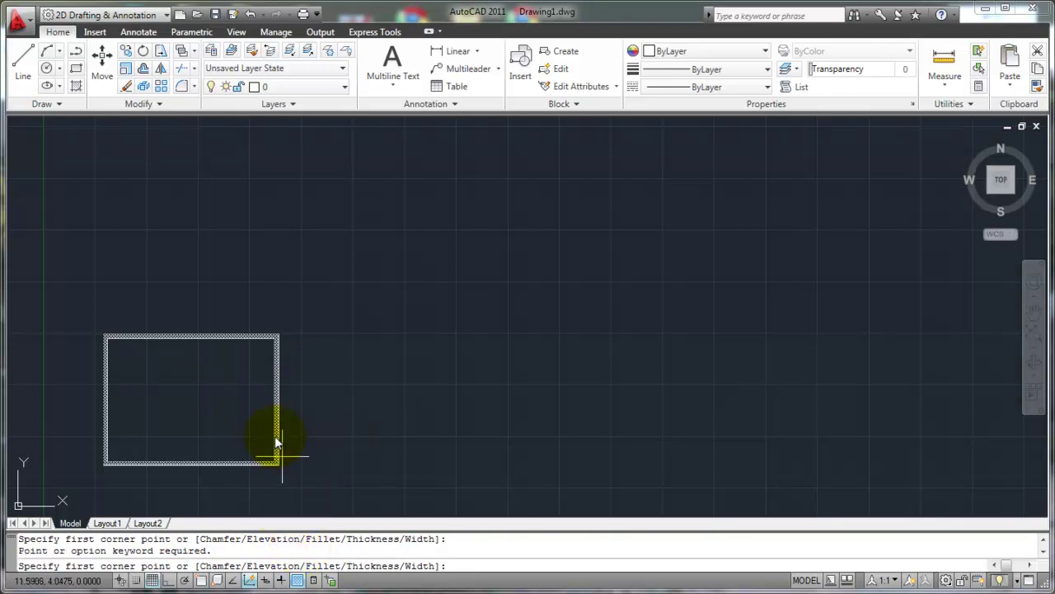
{"action": "key", "text": "Escape"}
{"action": "key", "text": "Escape"}
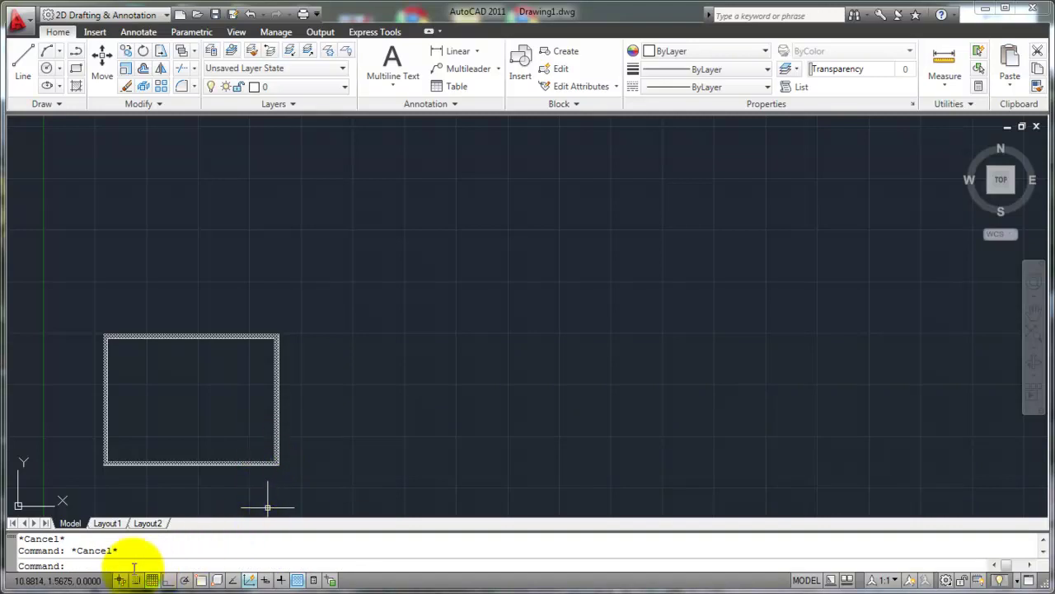
Erase the wide-line rectangle using a crossing selection over its upper edge.
{"action": "type", "text": "e"}
{"action": "key", "text": "Return"}
{"action": "left_click", "coordinate": [184, 271]}
{"action": "left_click", "coordinate": [129, 400]}
{"action": "key", "text": "Return"}
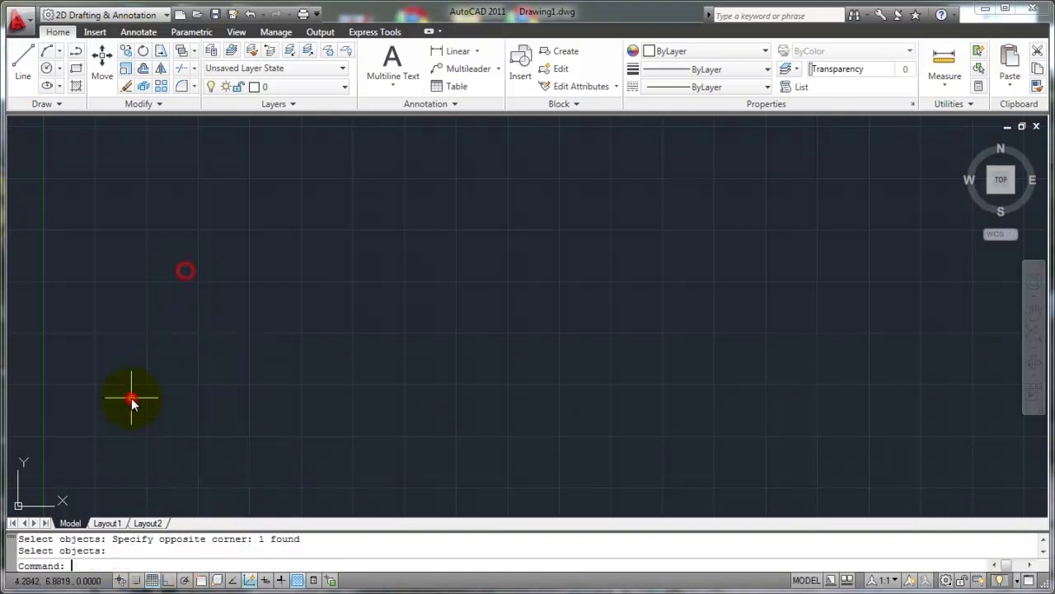
Check the Rectangle command's current modes on the command line after the width reset and cancel the command.
{"action": "type", "text": "rec"}
{"action": "key", "text": "Return"}
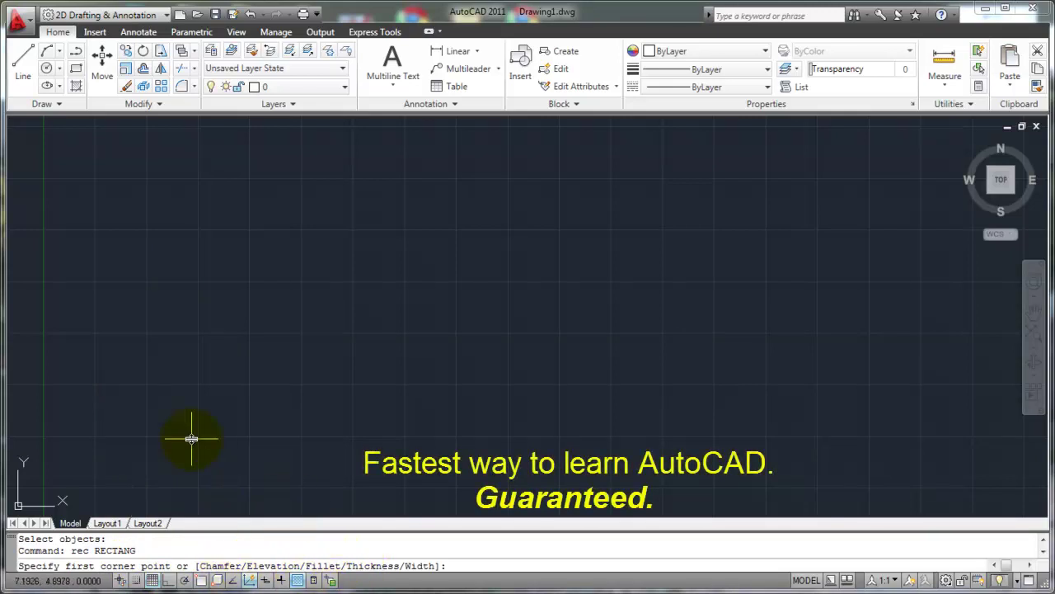
{"action": "key", "text": "Return"}
{"action": "key", "text": "Escape"}
{"action": "key", "text": "Escape"}
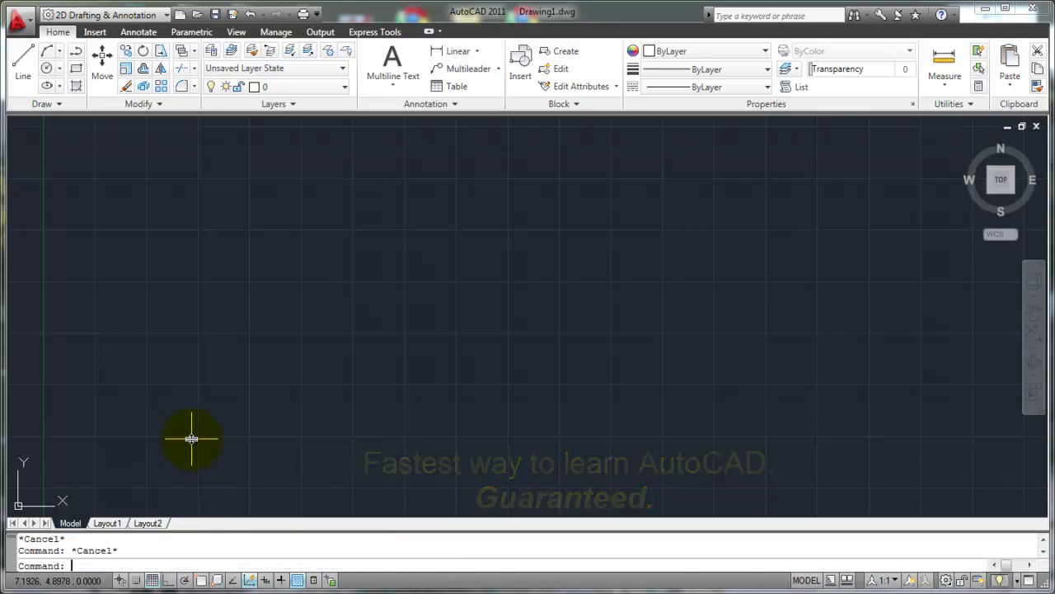